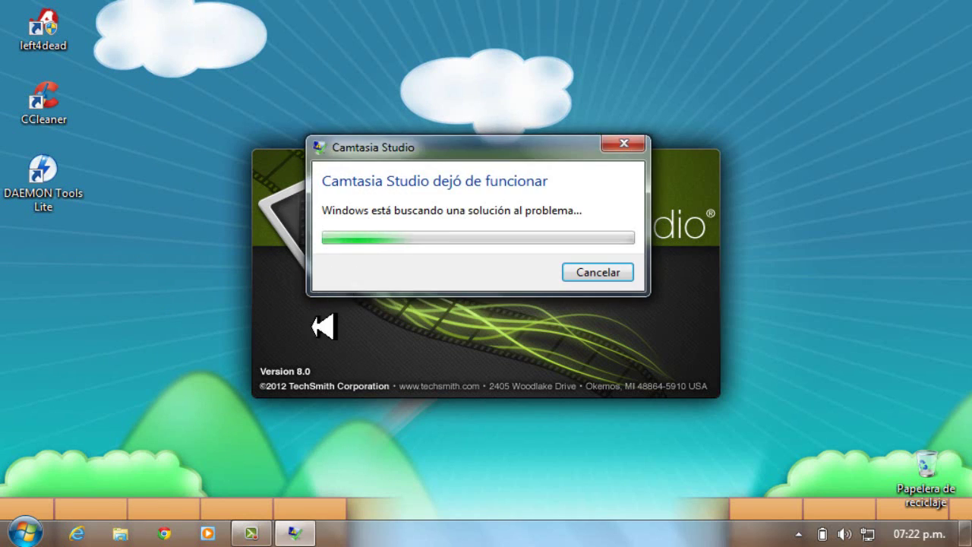
# Dismiss the Camtasia Studio crash message
pyautogui.click(624, 142)
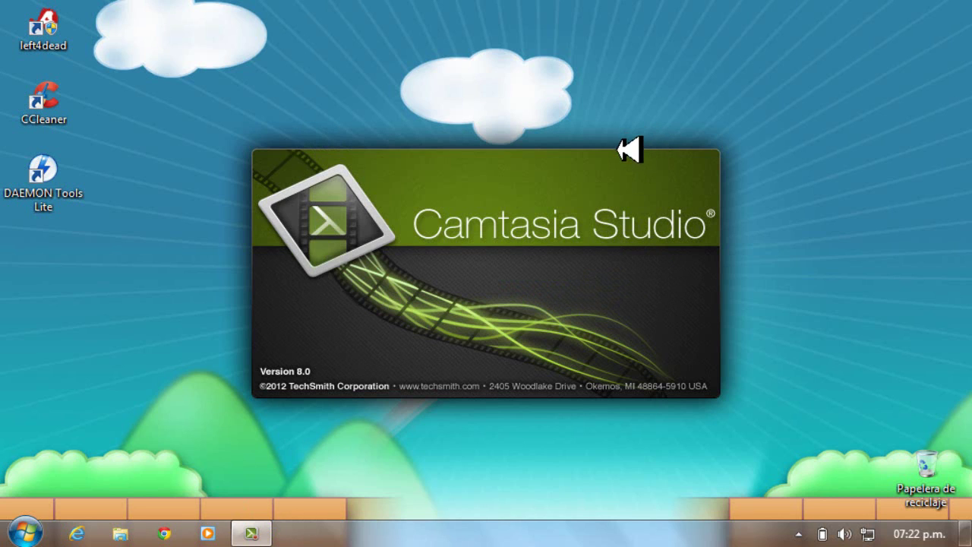
pyautogui.click(251, 531)
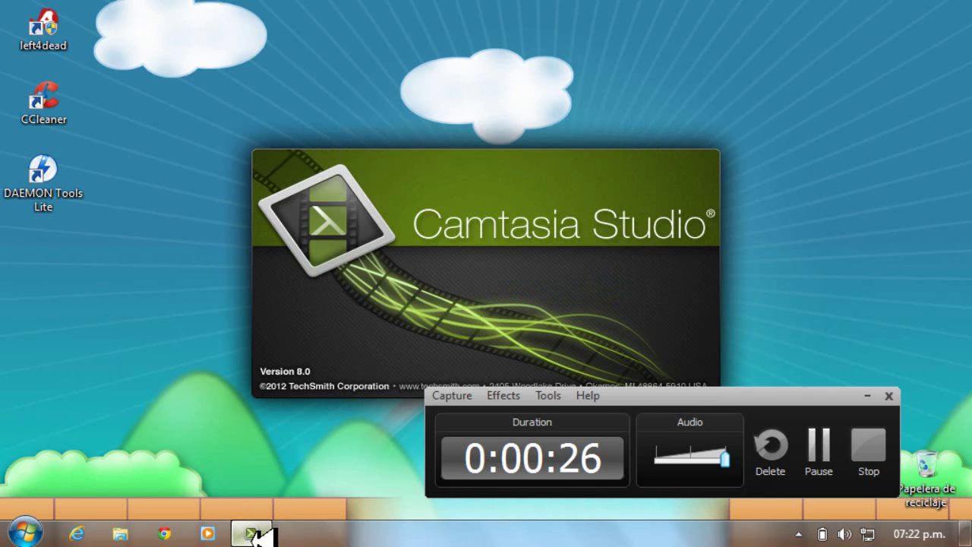
pyautogui.click(801, 445)
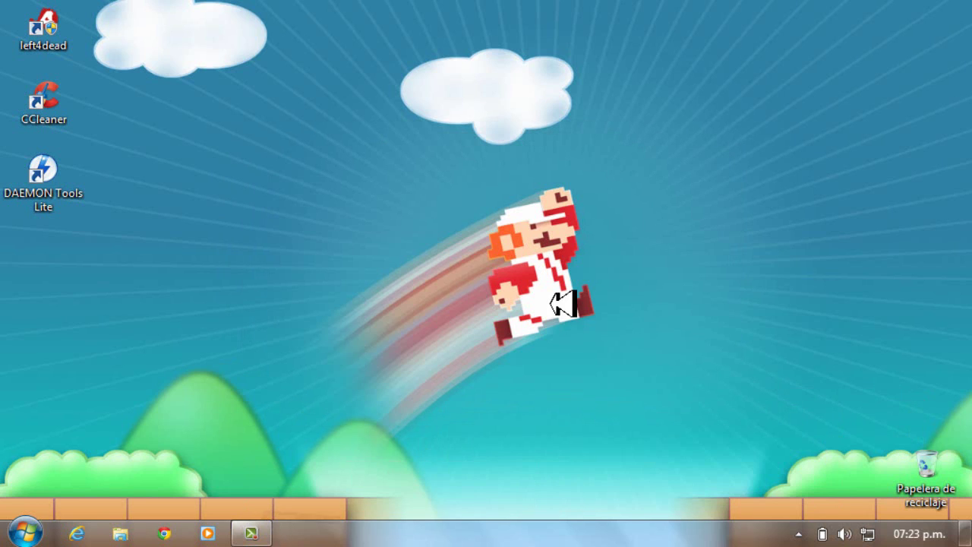
# Open the properties of the WINDOWS (C:) drive from the Equipo window
pyautogui.click(18, 525)
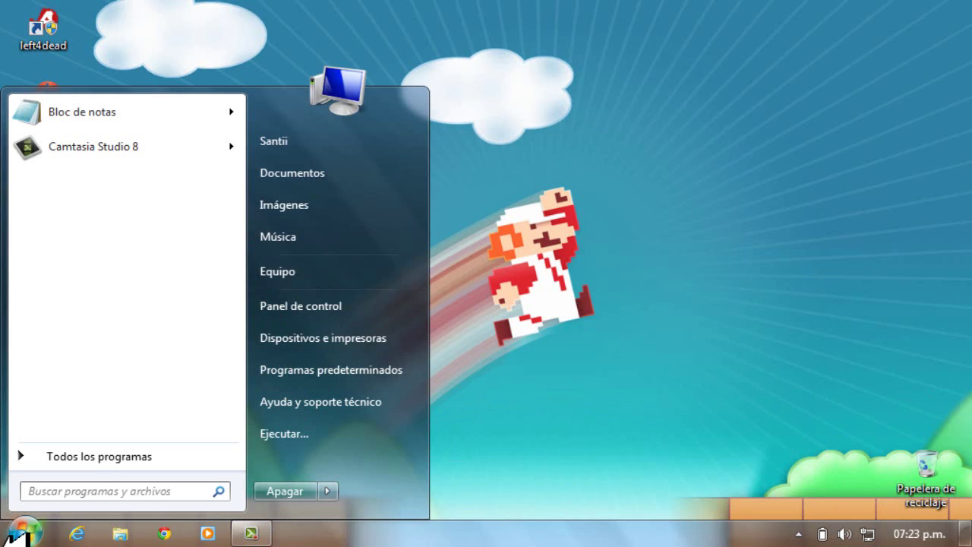
pyautogui.click(315, 271)
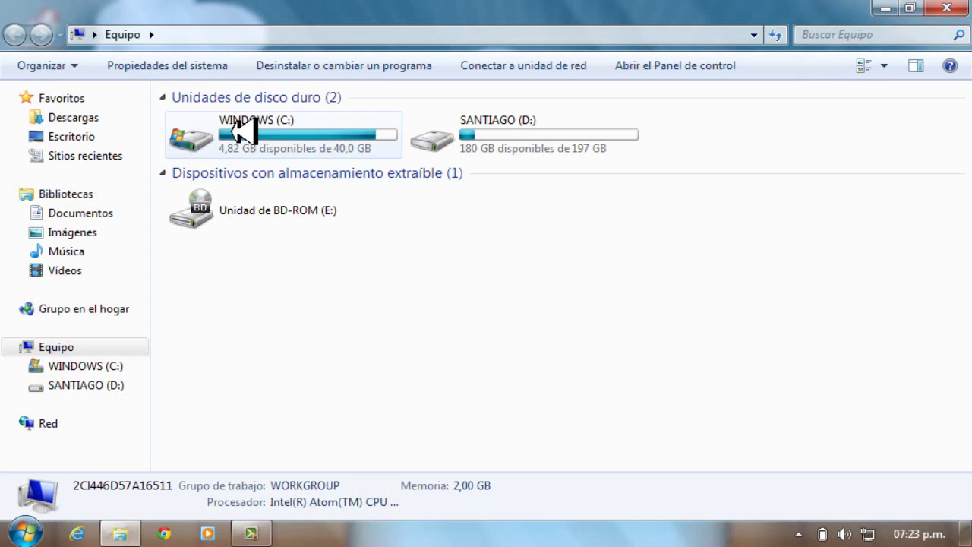
pyautogui.click(245, 132)
pyautogui.rightClick(245, 132)
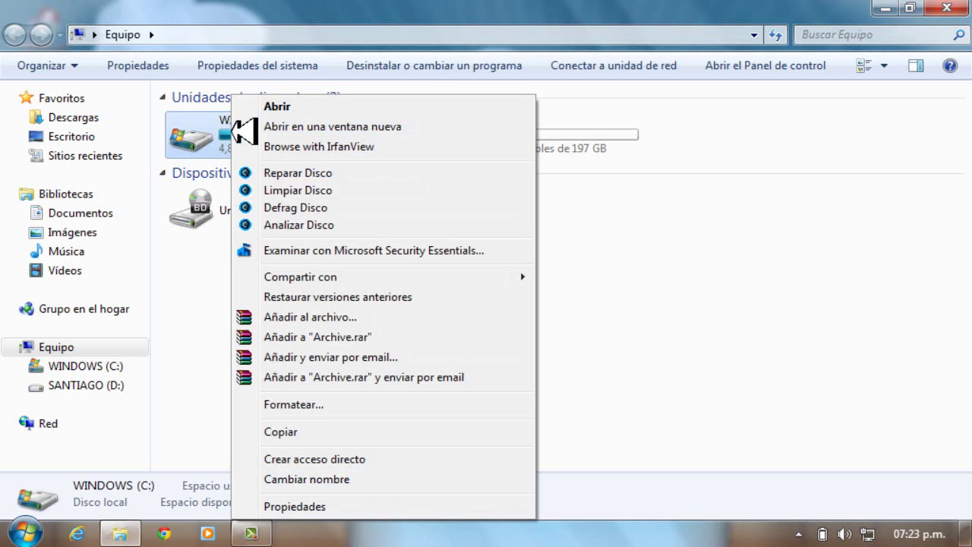
pyautogui.click(376, 506)
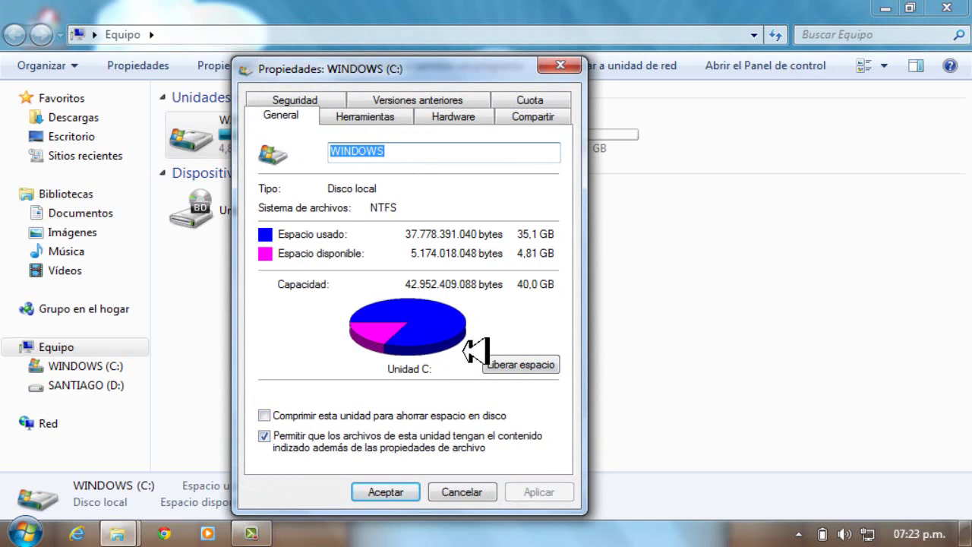
# Keep drive compression turned off and start Disk Cleanup (Liberador de espacio en disco) for WINDOWS (C:)
pyautogui.click(265, 416)
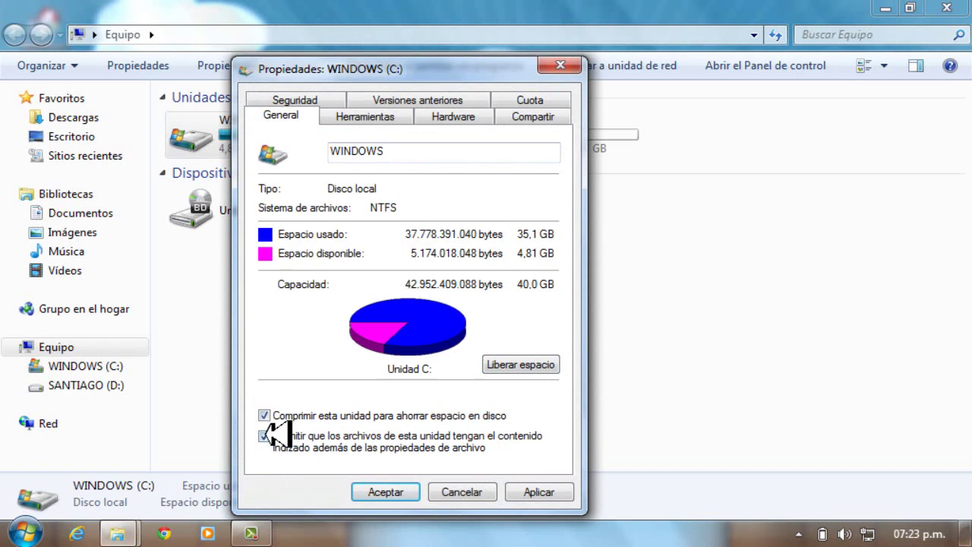
pyautogui.click(265, 415)
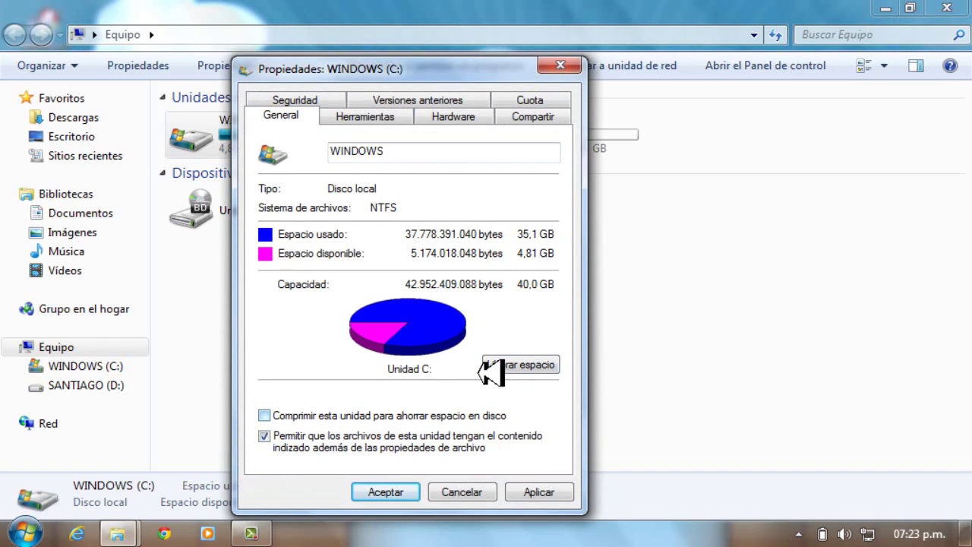
pyautogui.click(532, 364)
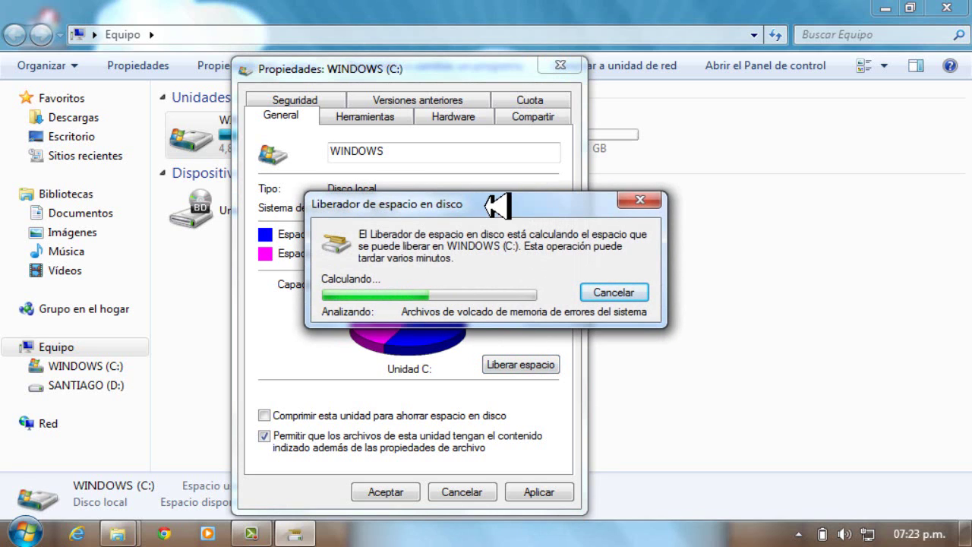
pyautogui.moveTo(497, 204); pyautogui.dragTo(423, 197)
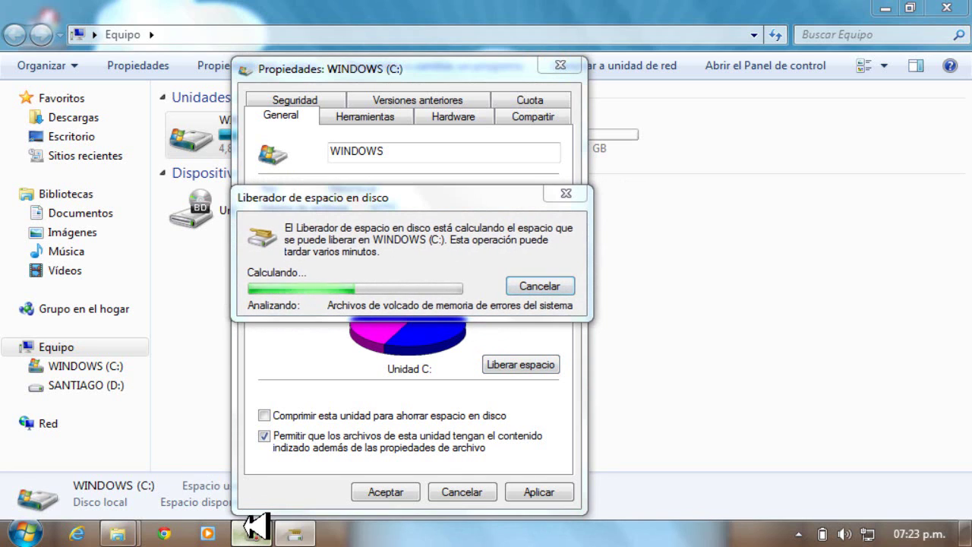
pyautogui.click(253, 530)
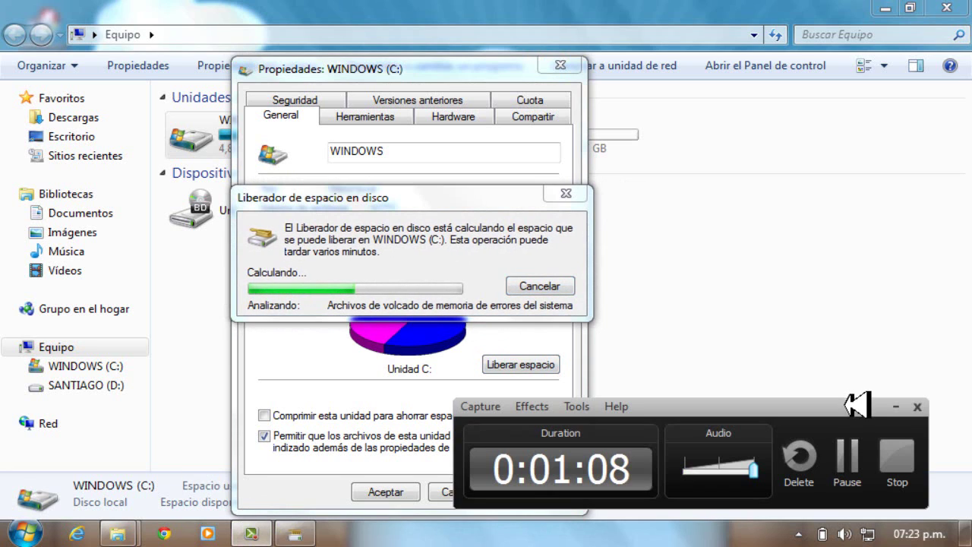
pyautogui.click(857, 453)
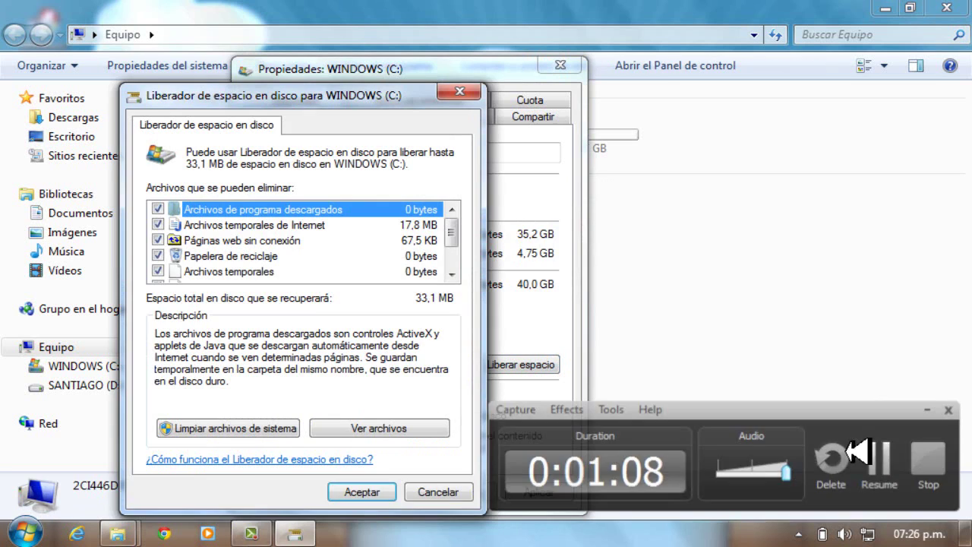
pyautogui.click(857, 453)
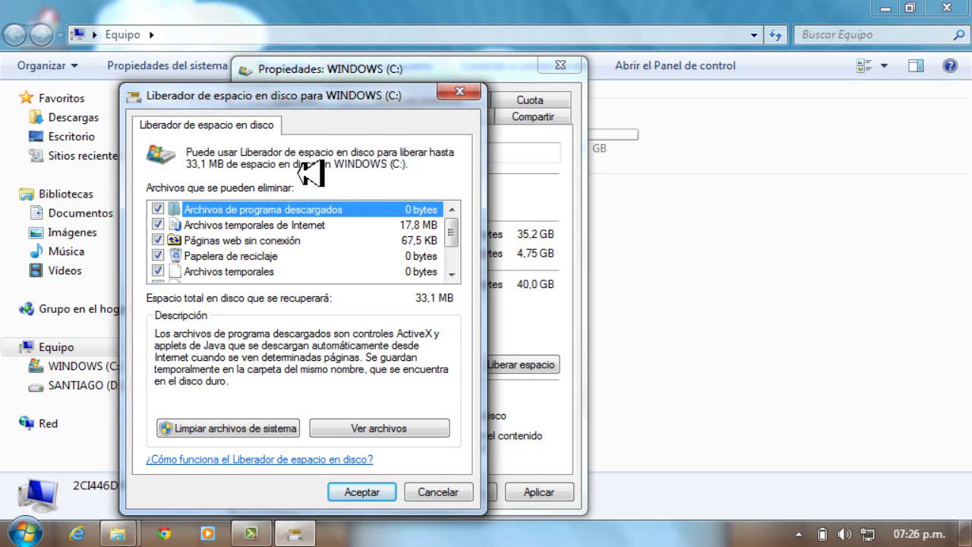
# Permanently delete all the ticked cleanup files from WINDOWS (C:), and apply and close the drive properties
pyautogui.moveTo(456, 226); pyautogui.dragTo(454, 251)
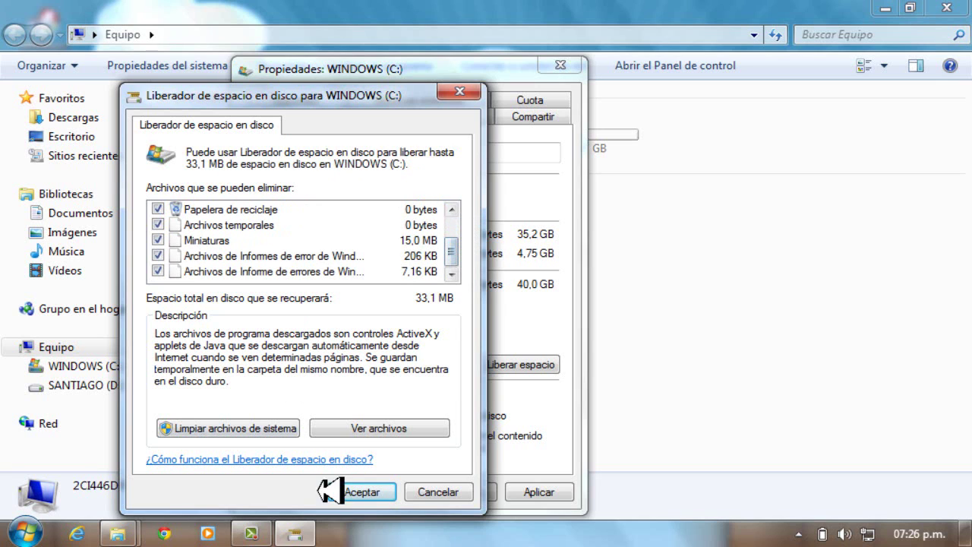
pyautogui.click(379, 492)
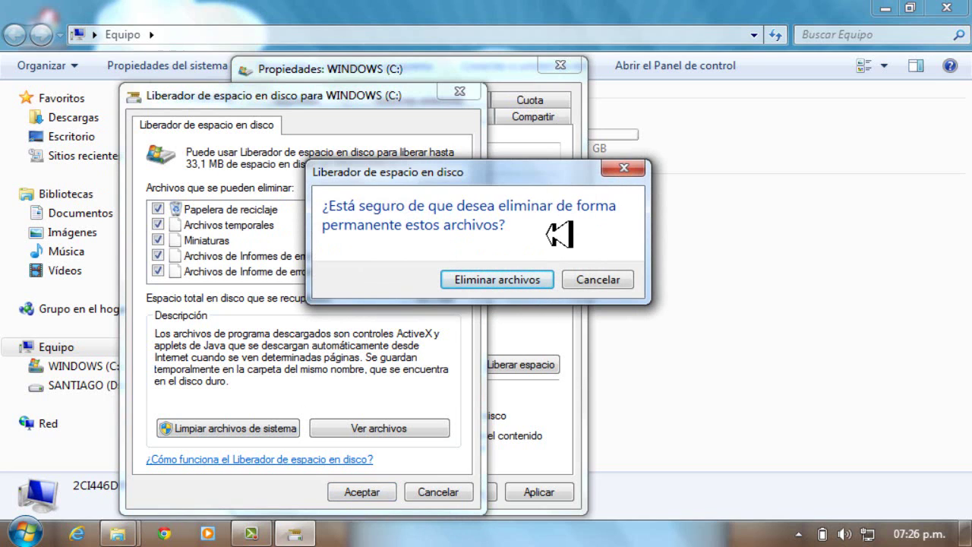
pyautogui.click(506, 280)
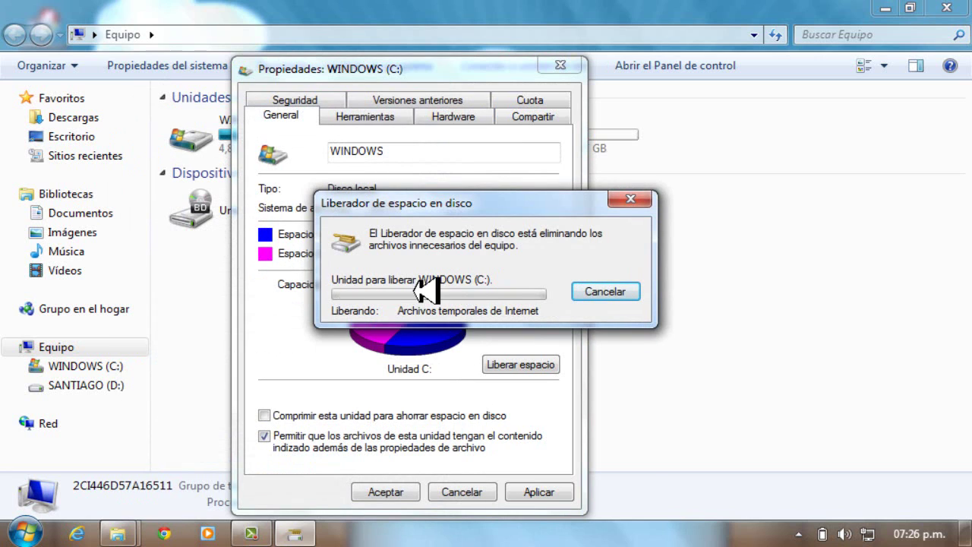
pyautogui.click(251, 534)
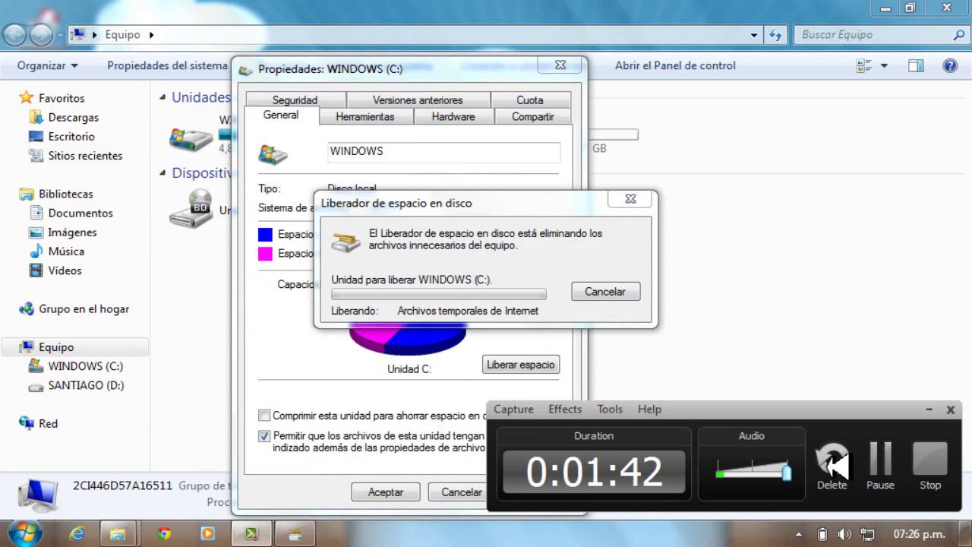
pyautogui.click(874, 464)
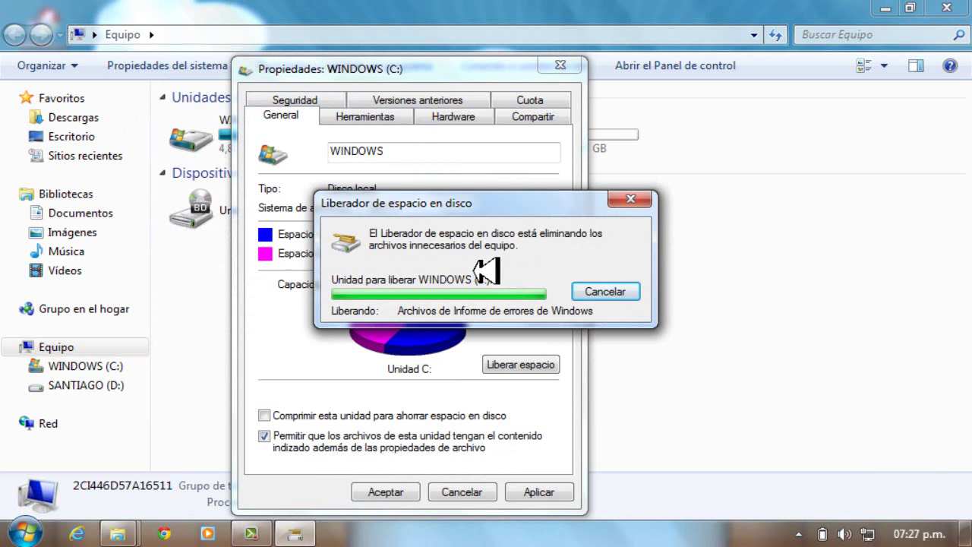
pyautogui.click(533, 492)
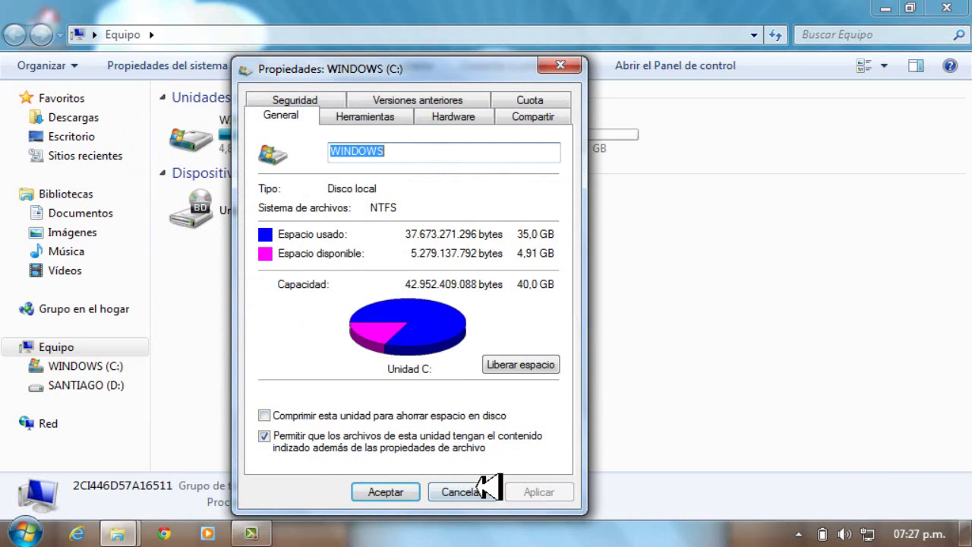
pyautogui.click(388, 492)
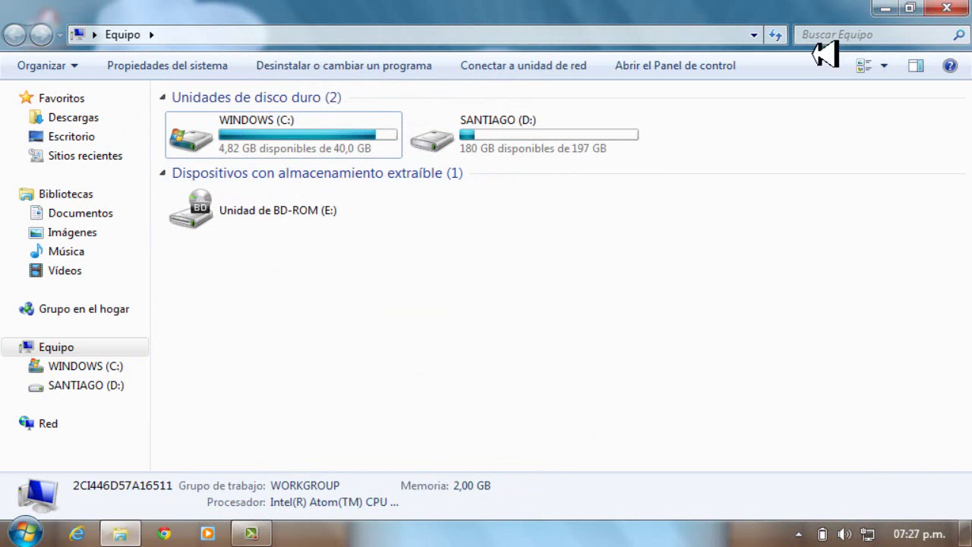
pyautogui.moveTo(735, 6); pyautogui.dragTo(458, 59)
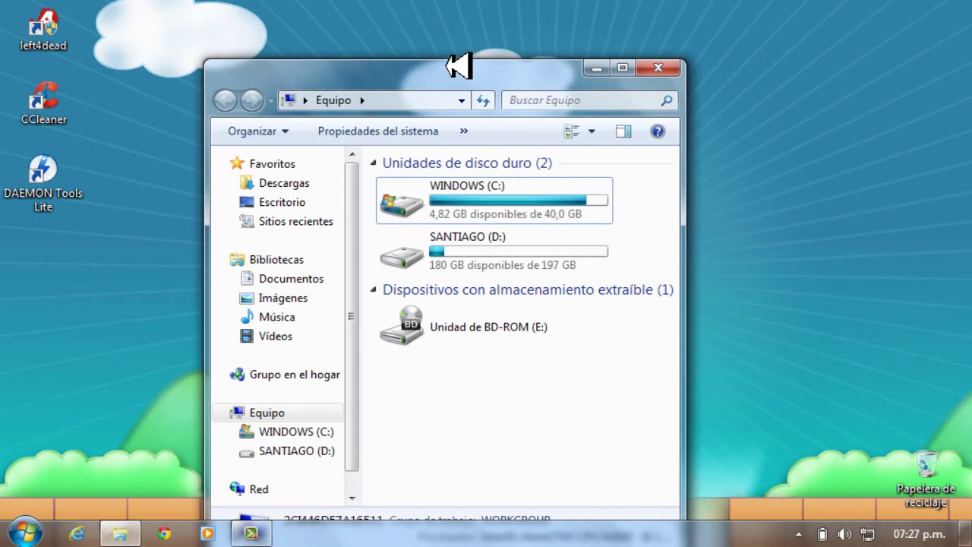
pyautogui.click(241, 531)
pyautogui.click(881, 458)
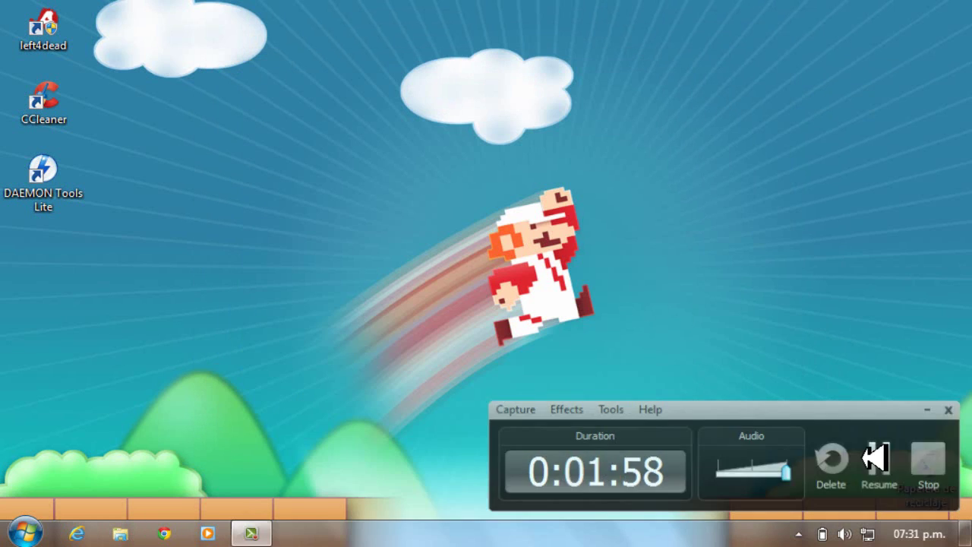
pyautogui.click(879, 456)
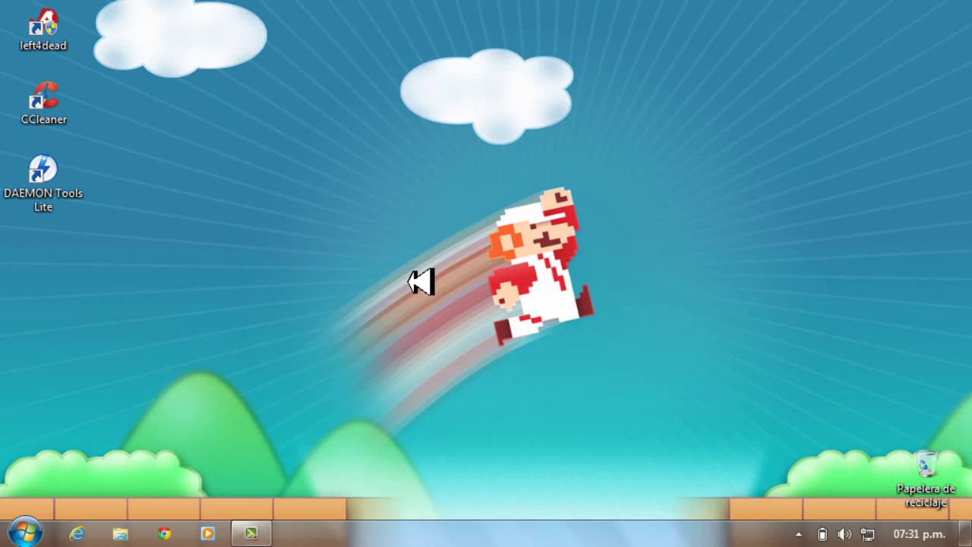
# Open the virtual memory settings through the computer's advanced system settings and advanced performance options
pyautogui.click(23, 533)
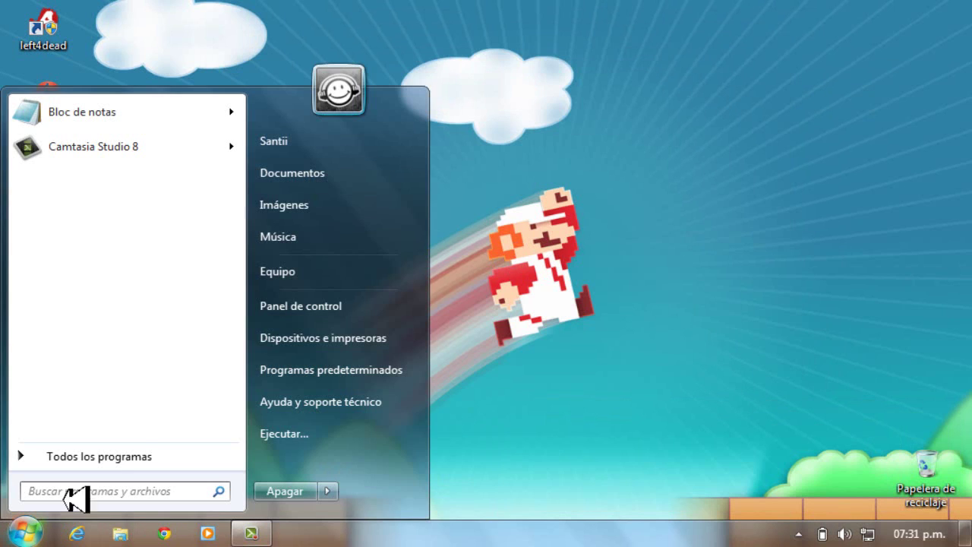
pyautogui.rightClick(335, 270)
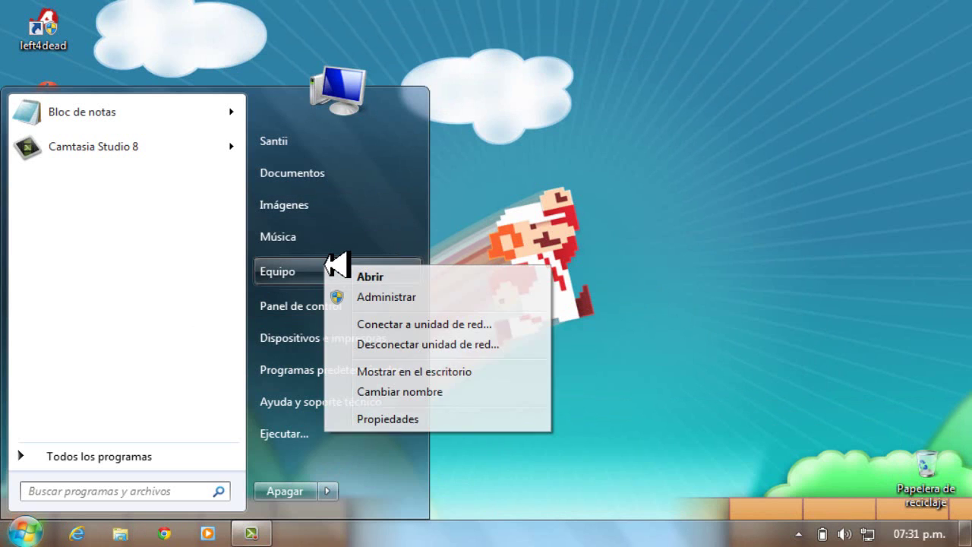
pyautogui.click(388, 418)
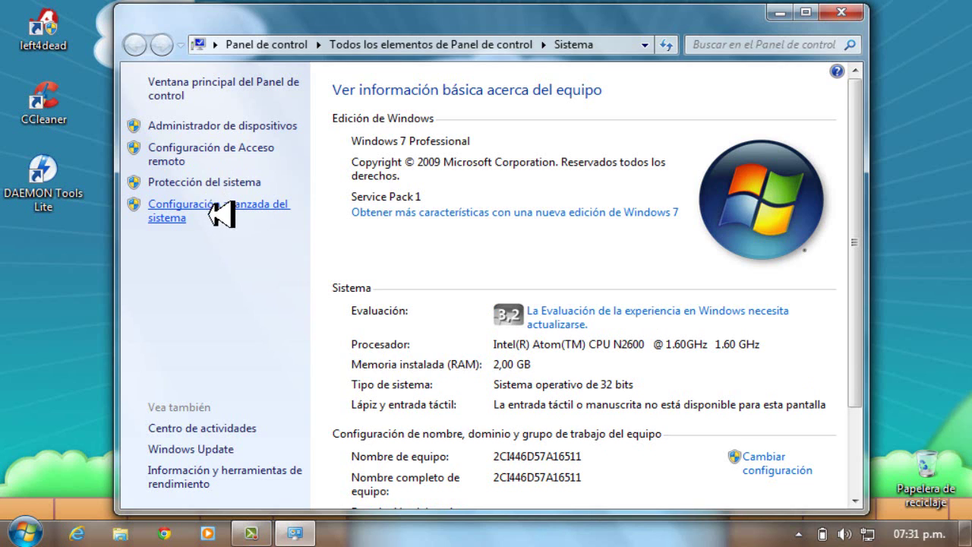
pyautogui.click(218, 207)
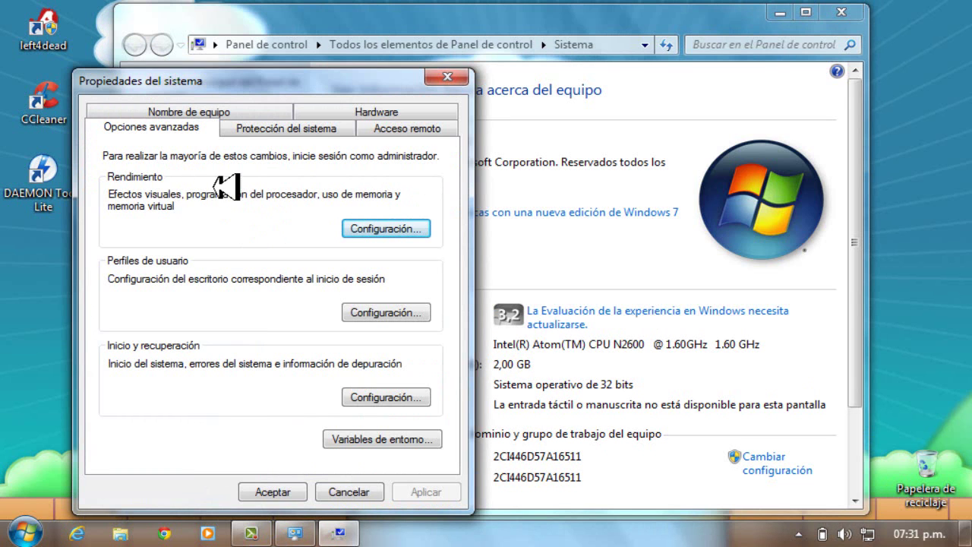
pyautogui.click(380, 230)
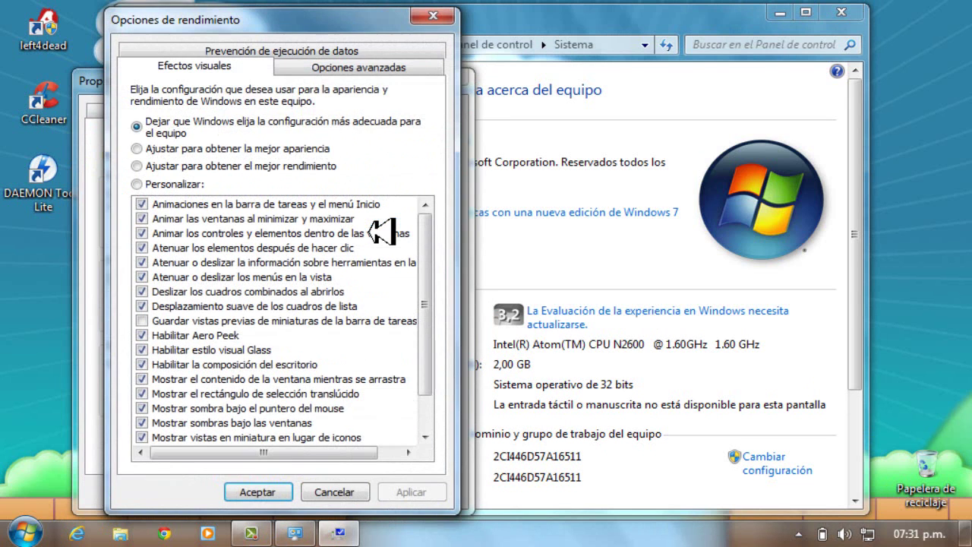
pyautogui.click(312, 65)
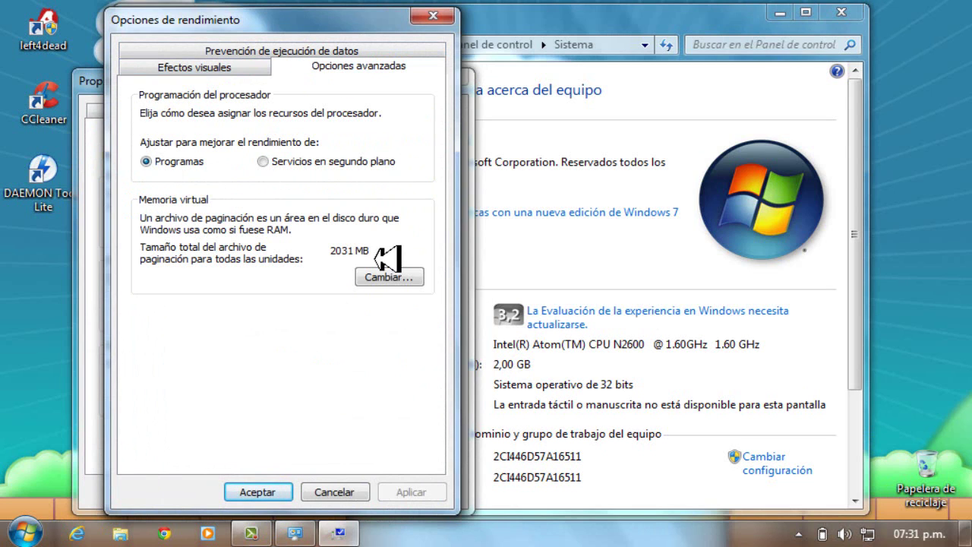
pyautogui.click(386, 276)
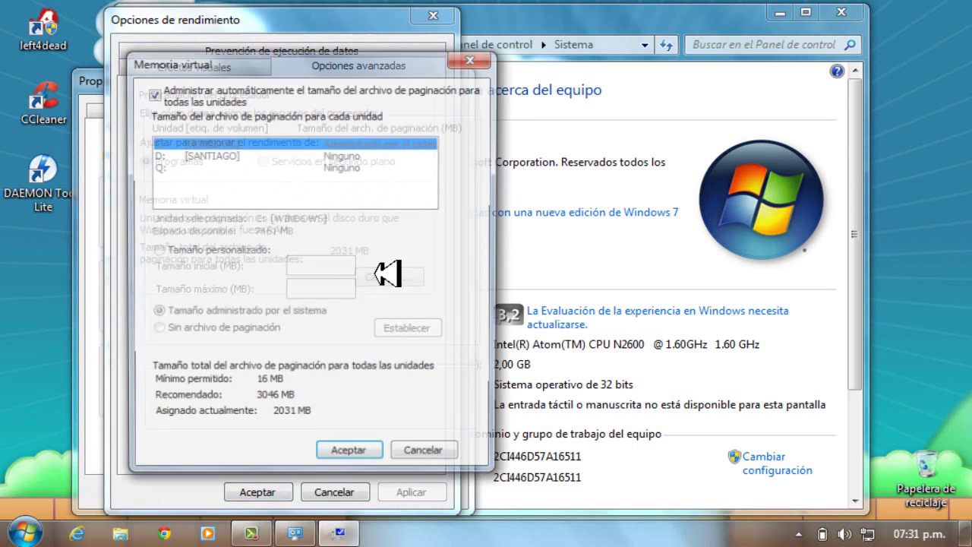
# Disable automatic paging file management and assign drive C: a custom size of 3046 MB initial and 6092 MB maximum
pyautogui.click(153, 93)
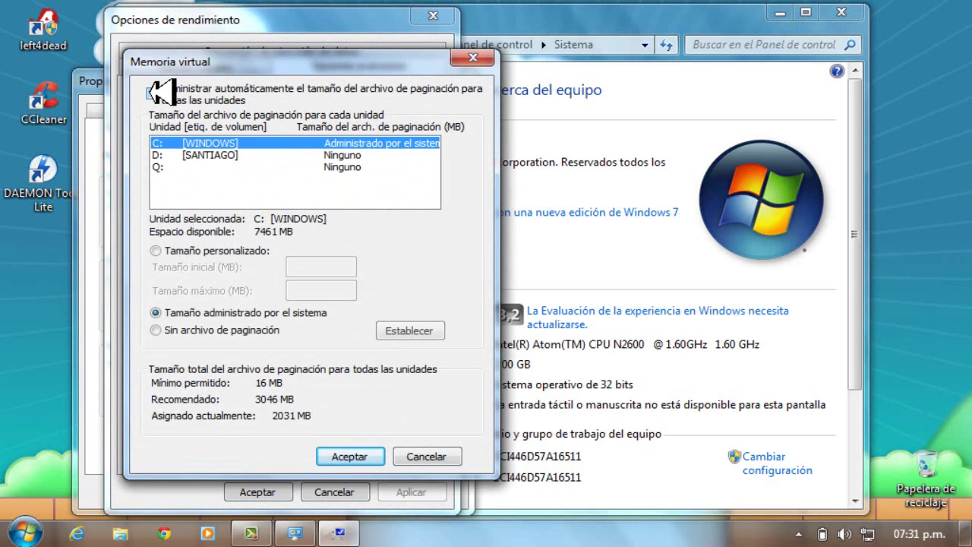
pyautogui.click(157, 251)
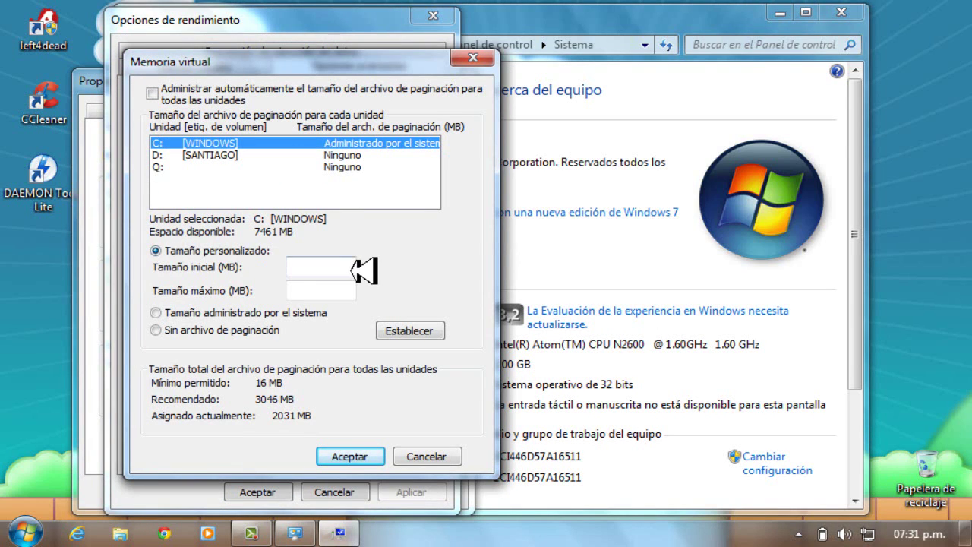
pyautogui.click(348, 267)
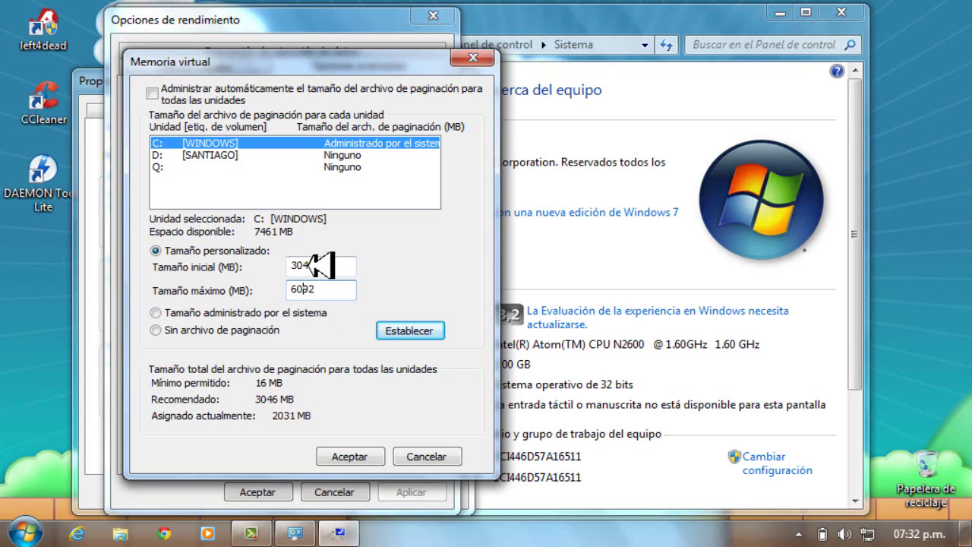
pyautogui.click(410, 328)
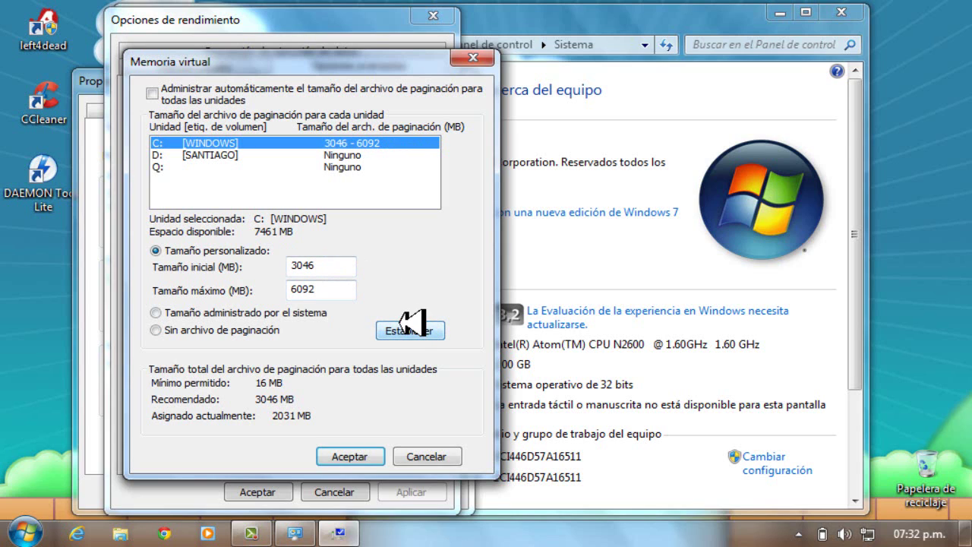
# Accept the virtual memory change and the open system dialogs, postpone the restart, and close the System window
pyautogui.click(350, 456)
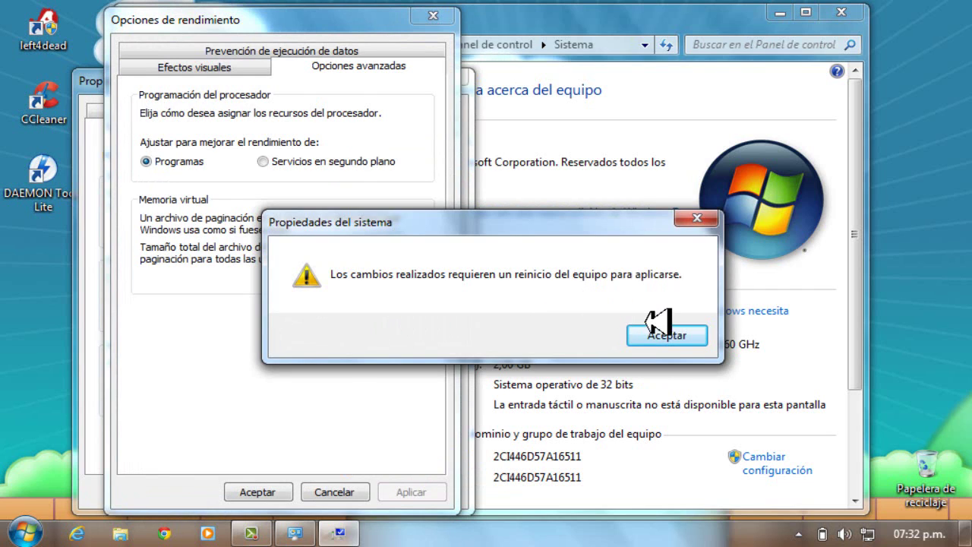
pyautogui.click(660, 333)
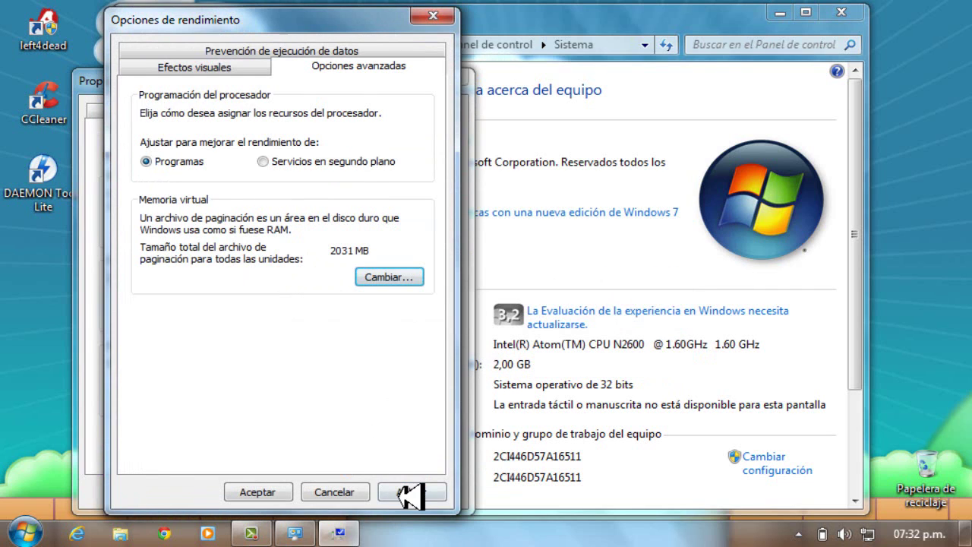
pyautogui.click(410, 494)
pyautogui.click(289, 493)
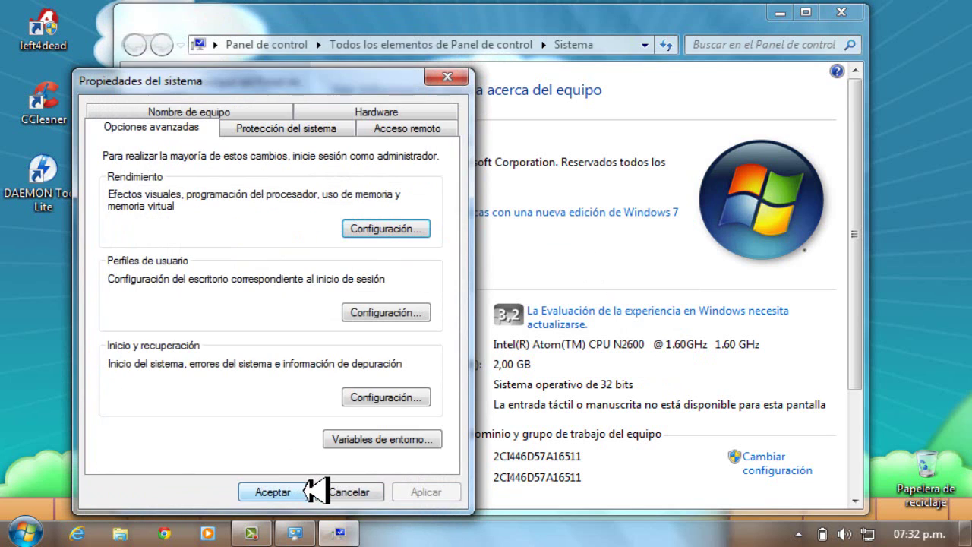
pyautogui.click(271, 491)
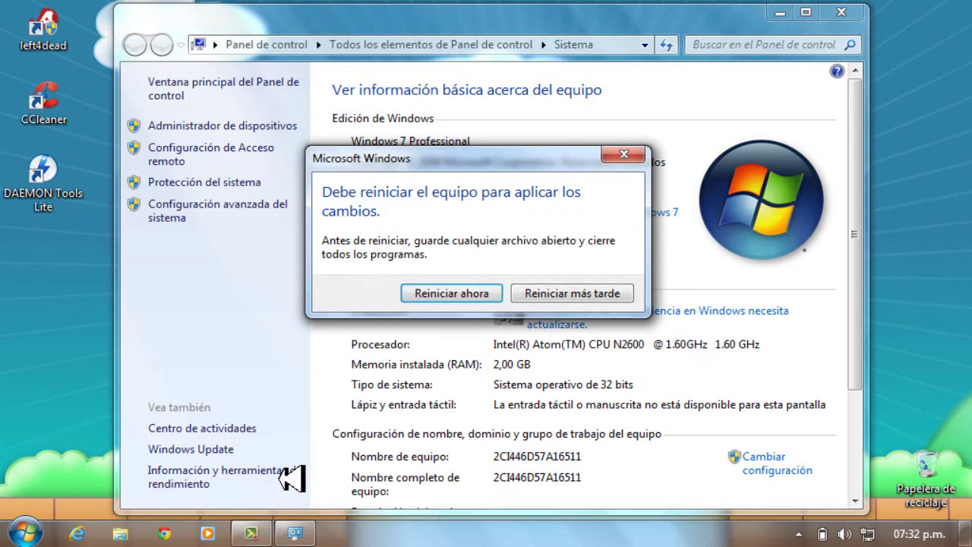
pyautogui.click(571, 294)
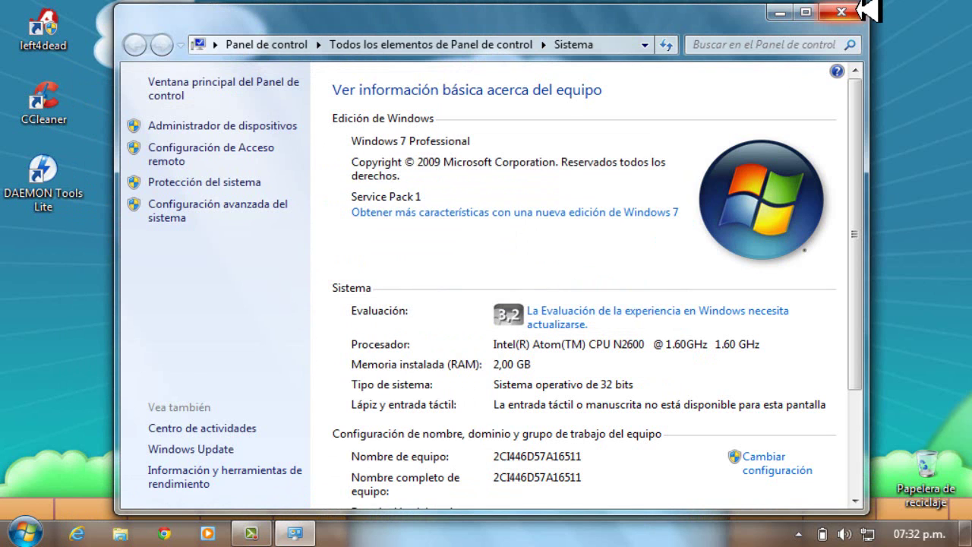
pyautogui.click(849, 9)
pyautogui.moveTo(7, 4); pyautogui.dragTo(294, 292)
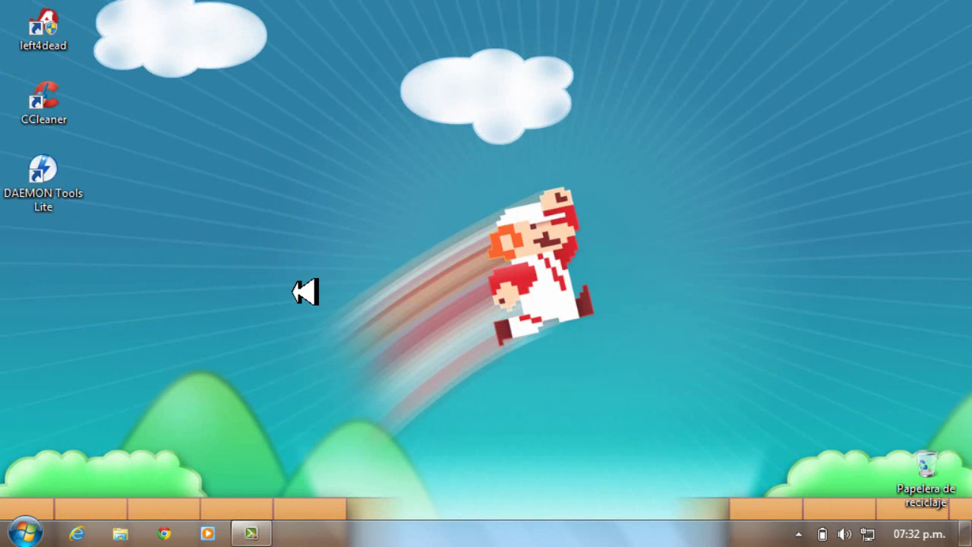
pyautogui.click(13, 530)
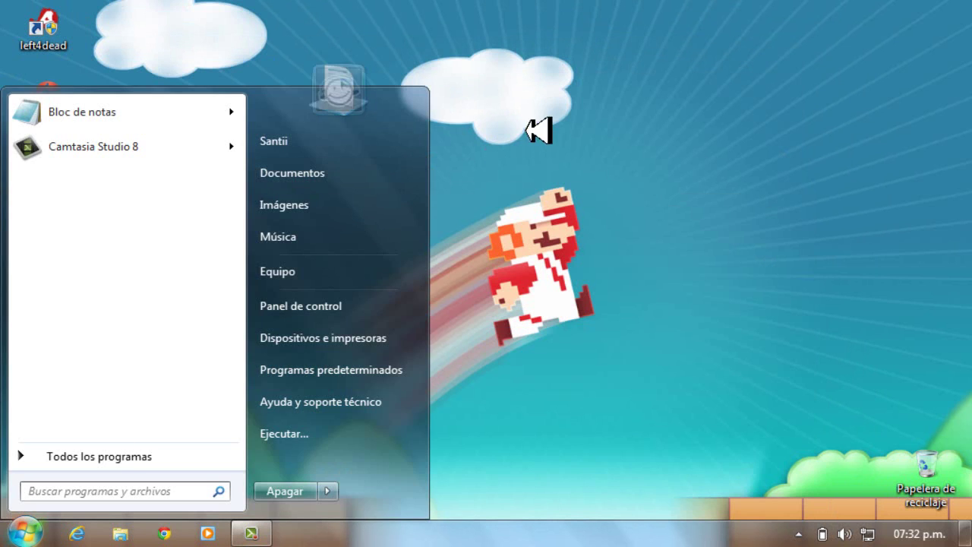
pyautogui.moveTo(476, 25); pyautogui.dragTo(384, 342)
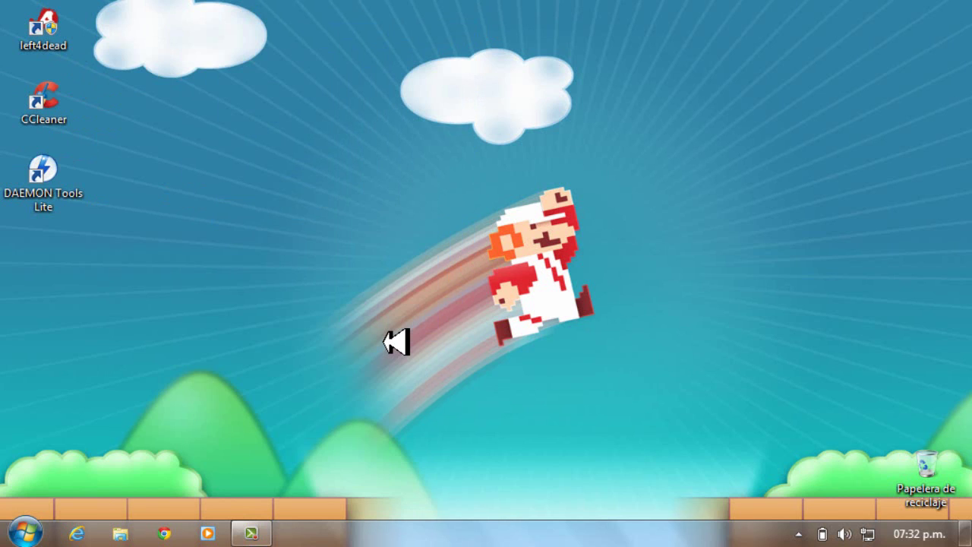
pyautogui.click(13, 531)
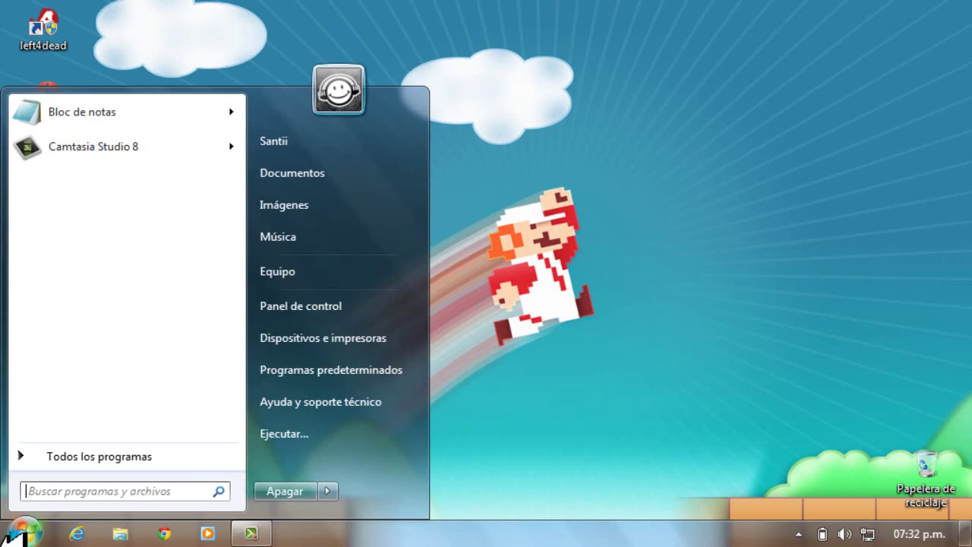
pyautogui.click(597, 454)
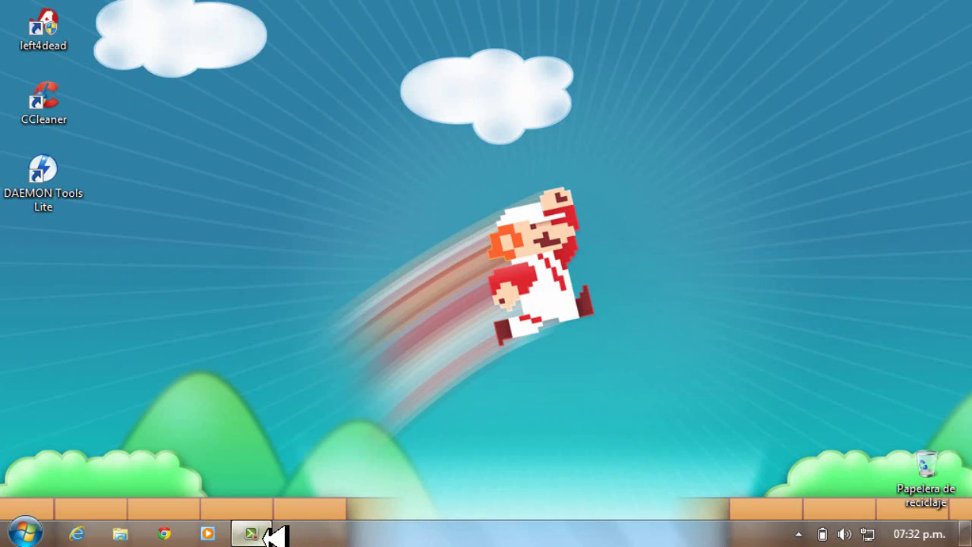
pyautogui.click(263, 535)
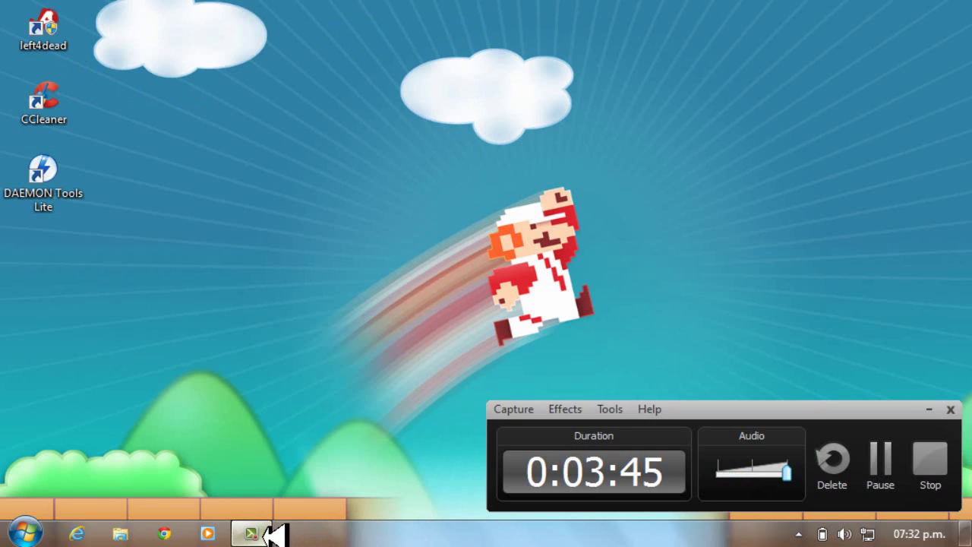
pyautogui.click(930, 409)
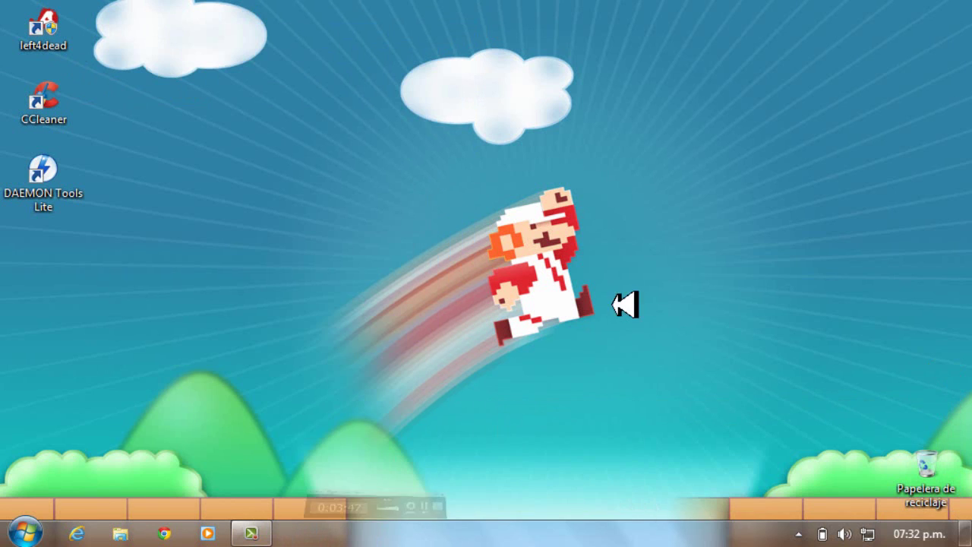
pyautogui.click(18, 531)
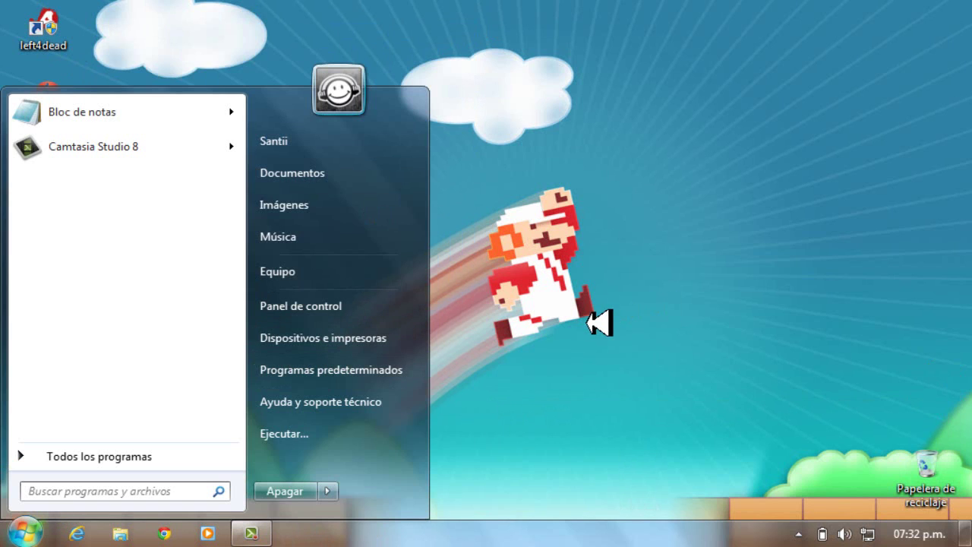
pyautogui.click(600, 294)
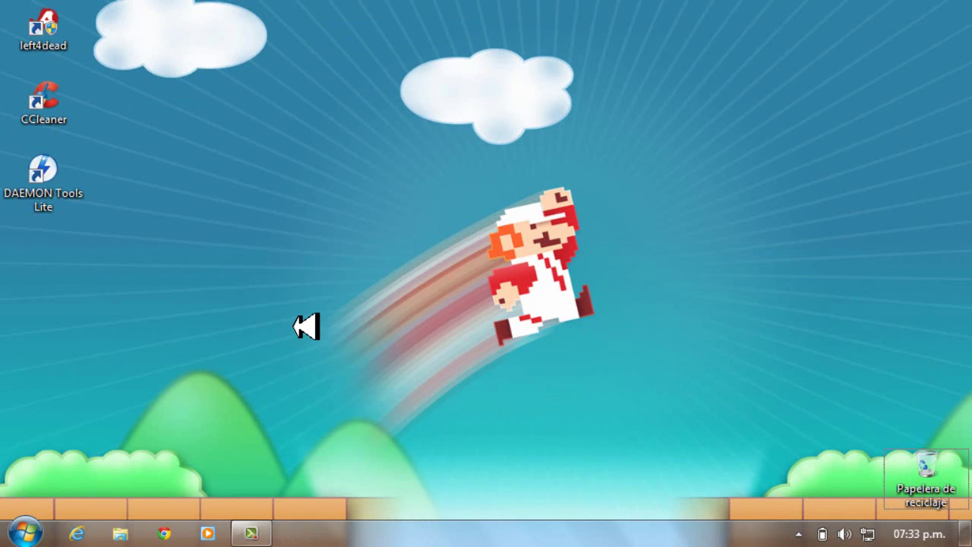
# Run msconfig and open the advanced boot options (Opciones avanzadas de arranque) for Windows 7 Professional
pyautogui.press('super+r')
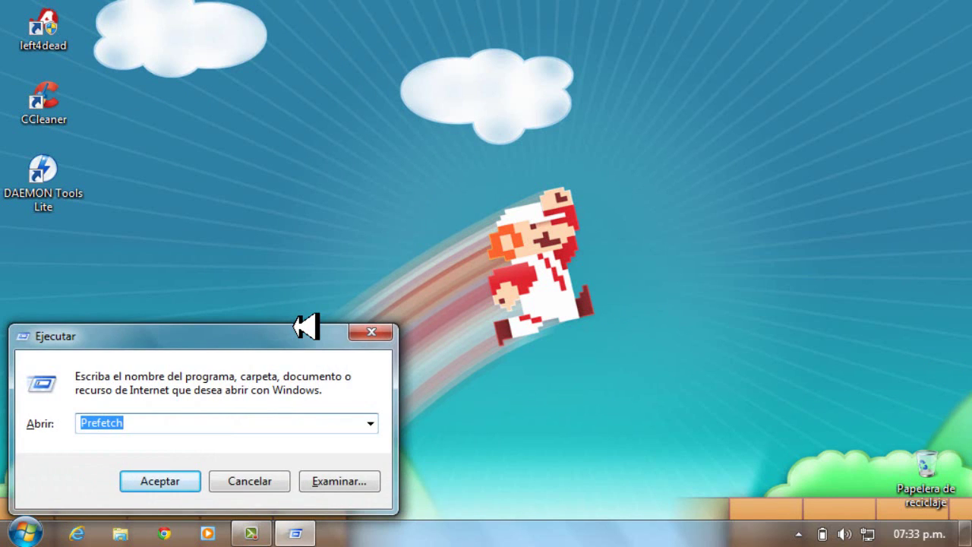
pyautogui.moveTo(160, 422); pyautogui.dragTo(62, 428)
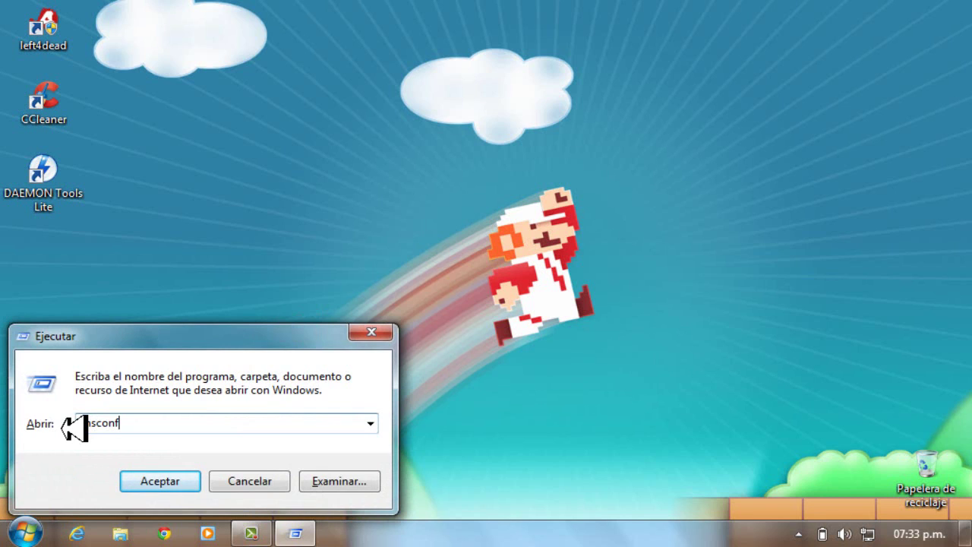
pyautogui.press('Return')
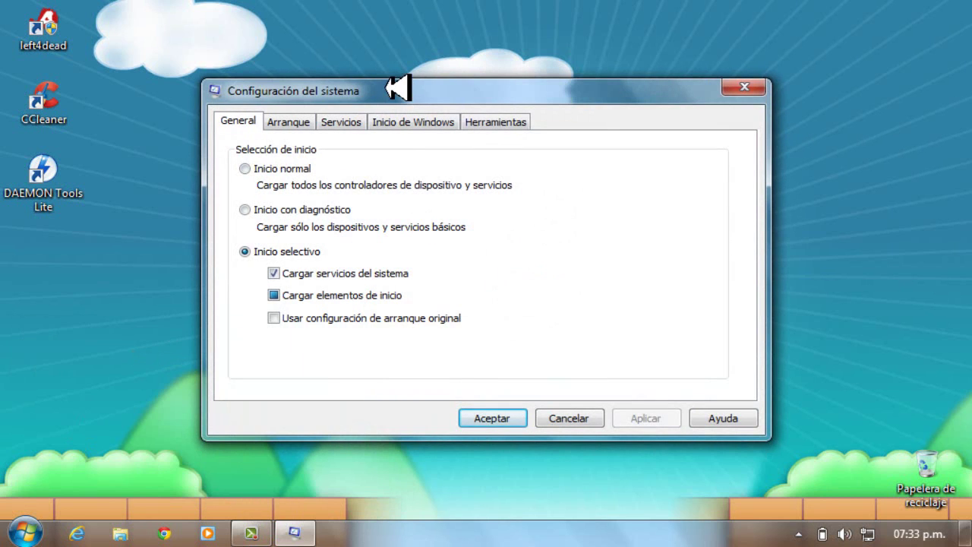
pyautogui.moveTo(395, 86); pyautogui.dragTo(362, 41)
pyautogui.click(257, 76)
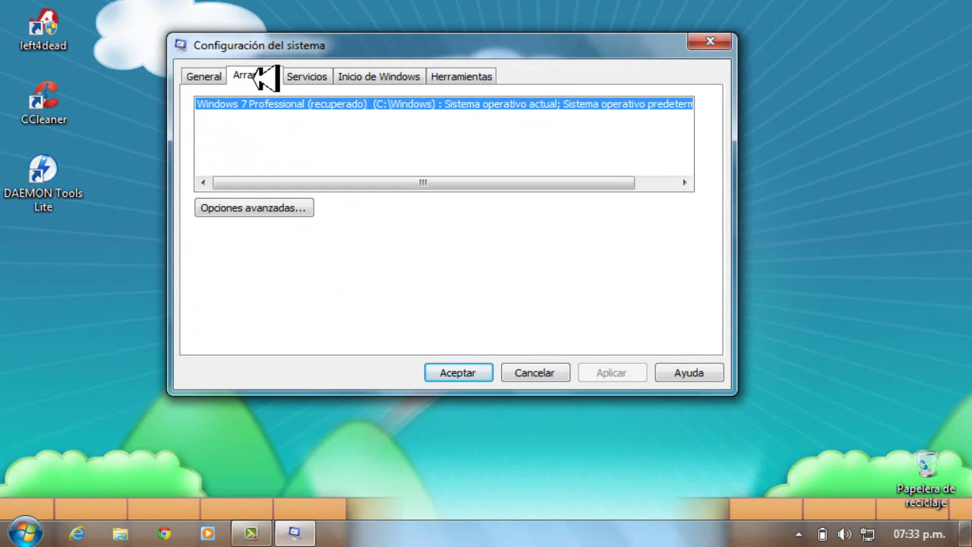
pyautogui.click(250, 205)
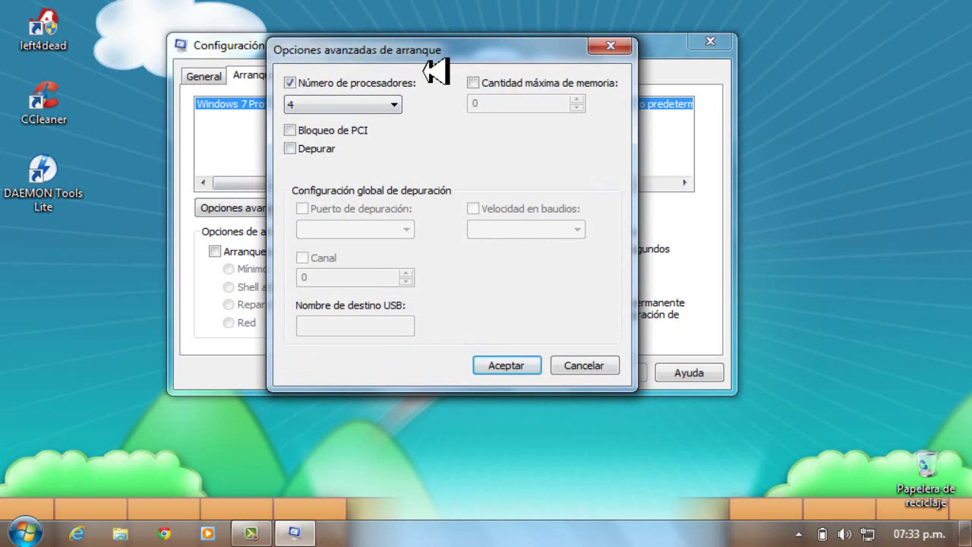
# Set the number of processors to 1 and turn the processor count option off
pyautogui.click(304, 102)
pyautogui.click(315, 118)
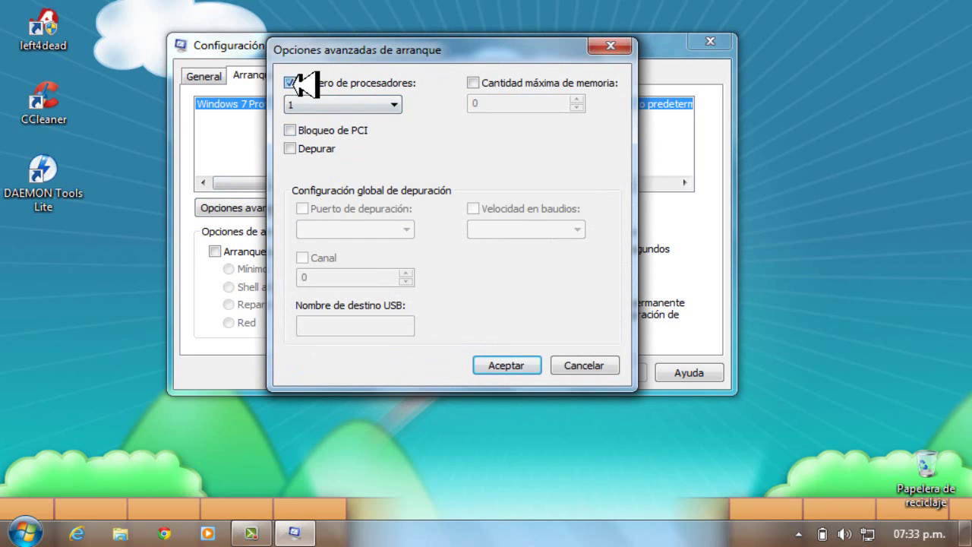
pyautogui.click(291, 83)
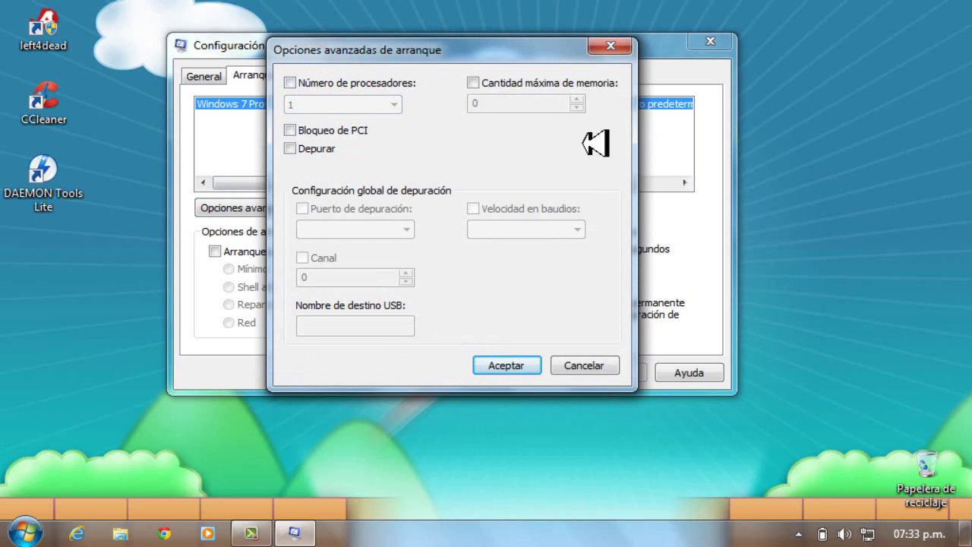
# Enable the processor count option (Número de procesadores) and set it to 4
pyautogui.click(290, 83)
pyautogui.click(308, 104)
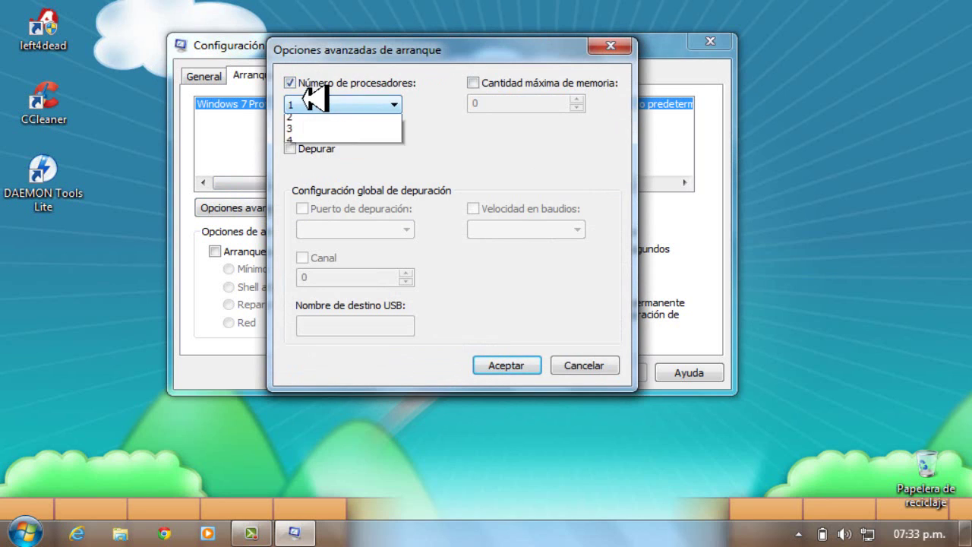
pyautogui.click(318, 155)
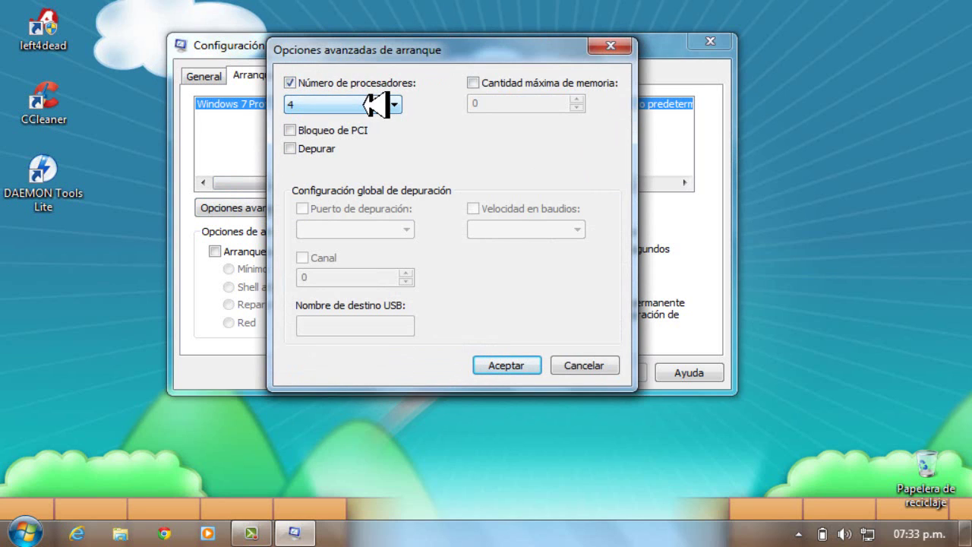
pyautogui.click(378, 104)
pyautogui.click(372, 152)
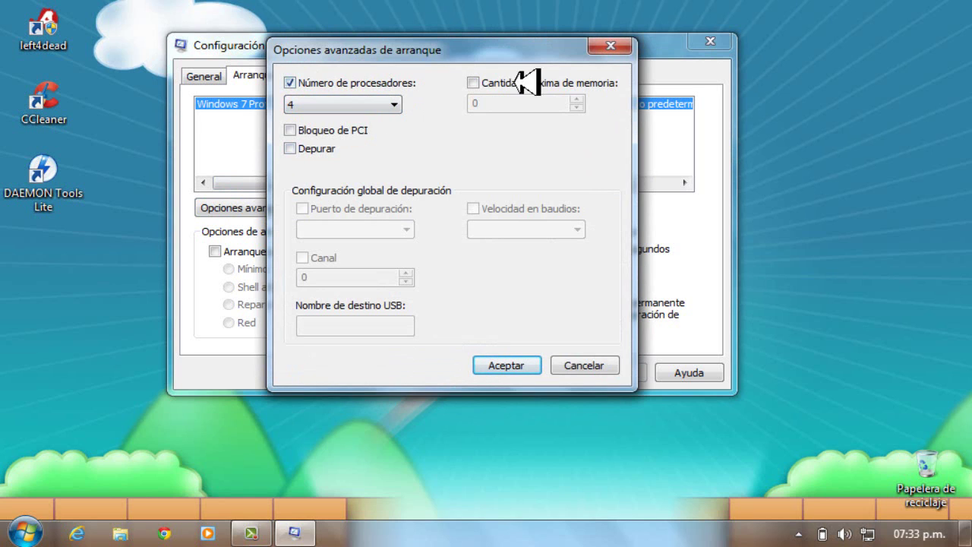
# Enable the maximum memory option (Cantidad máxima de memoria) at 2048, accept the advanced boot options, and confirm the system configuration
pyautogui.click(481, 83)
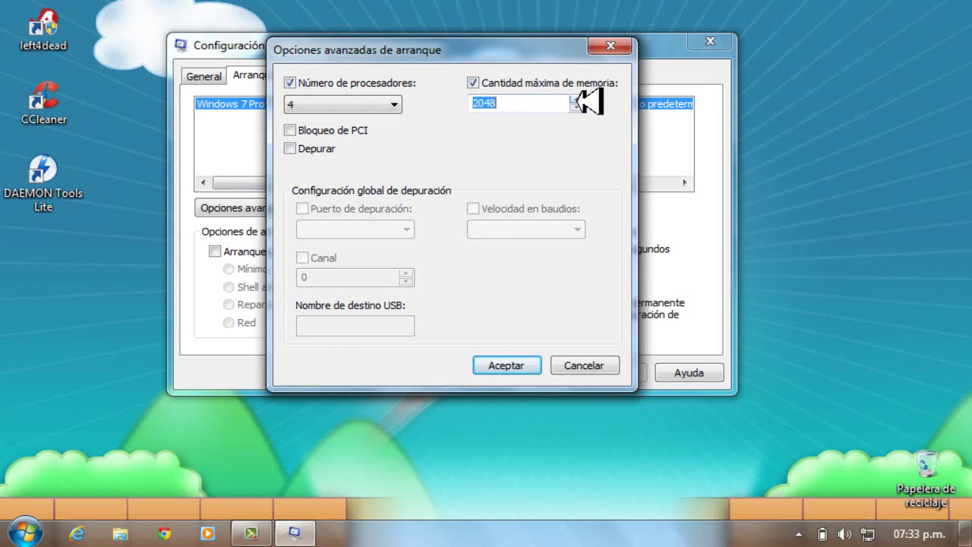
pyautogui.click(565, 100)
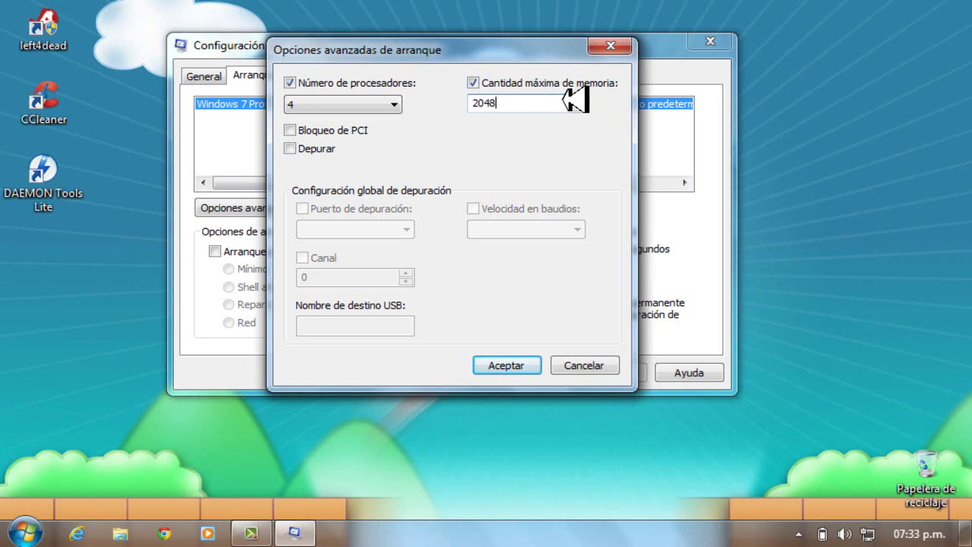
pyautogui.click(515, 363)
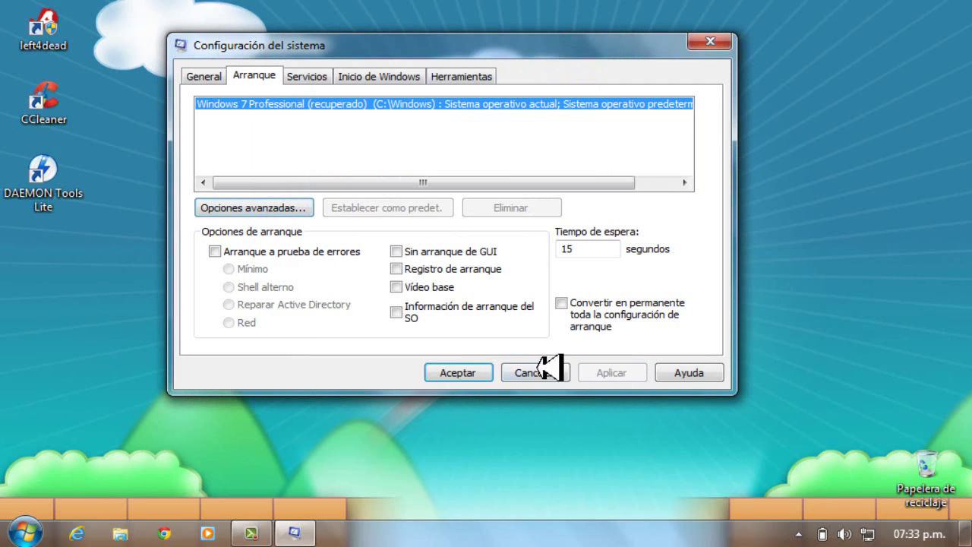
pyautogui.click(488, 372)
pyautogui.moveTo(417, 339); pyautogui.dragTo(386, 232)
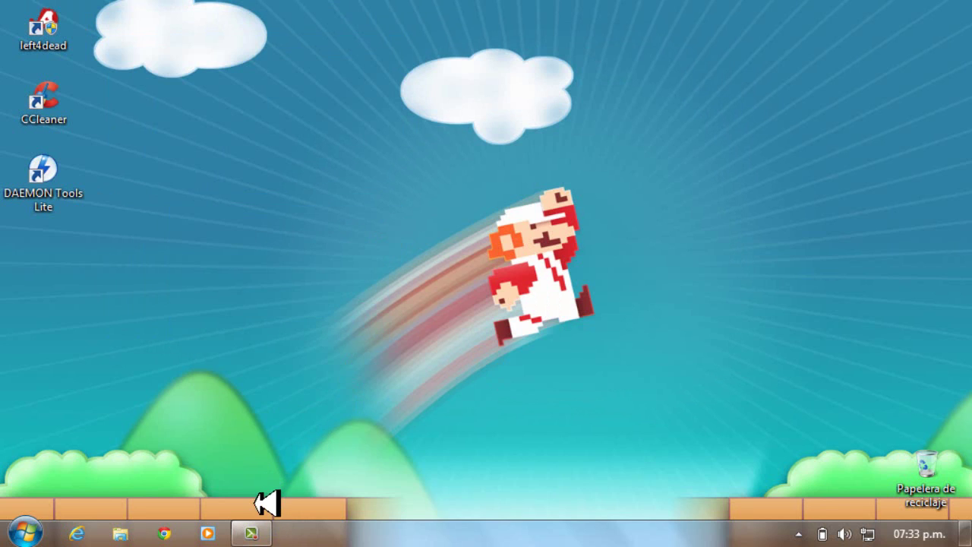
pyautogui.click(260, 528)
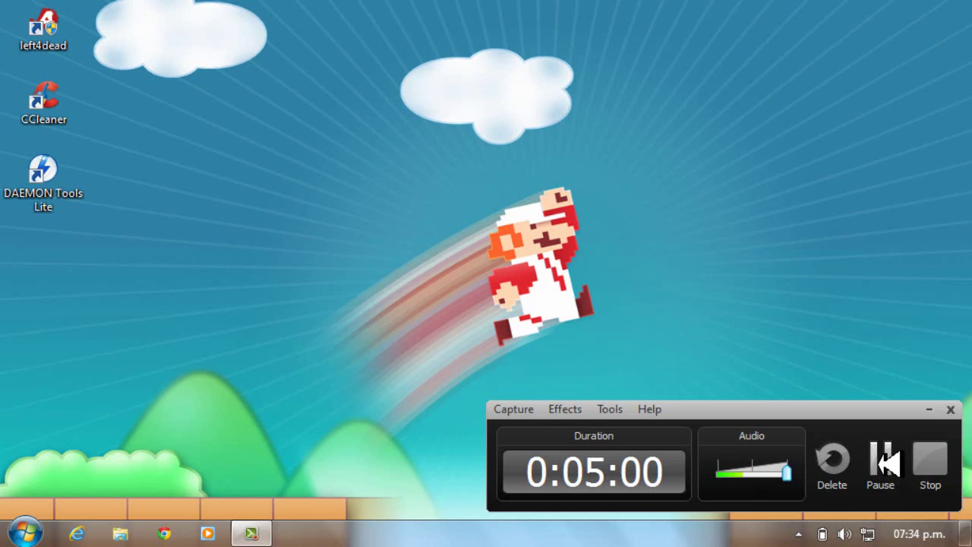
pyautogui.click(930, 458)
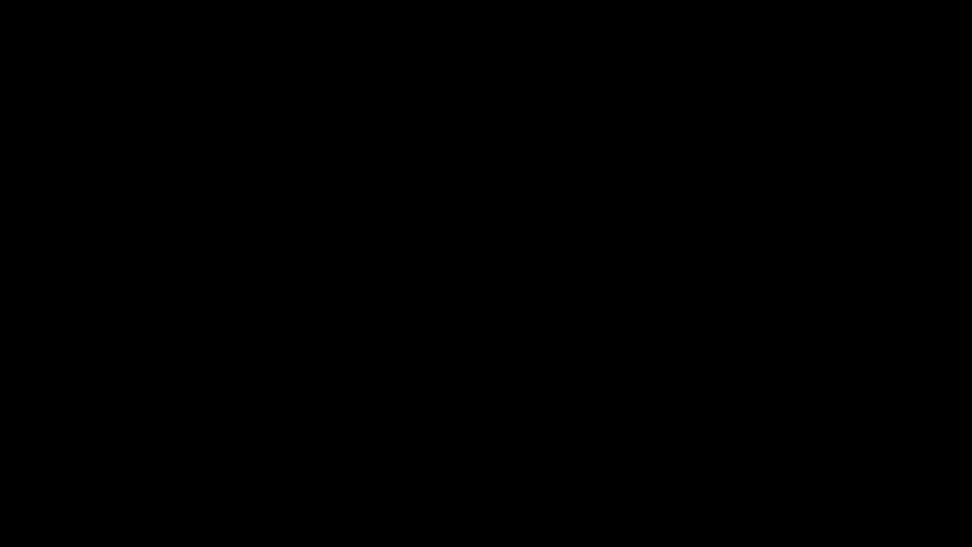